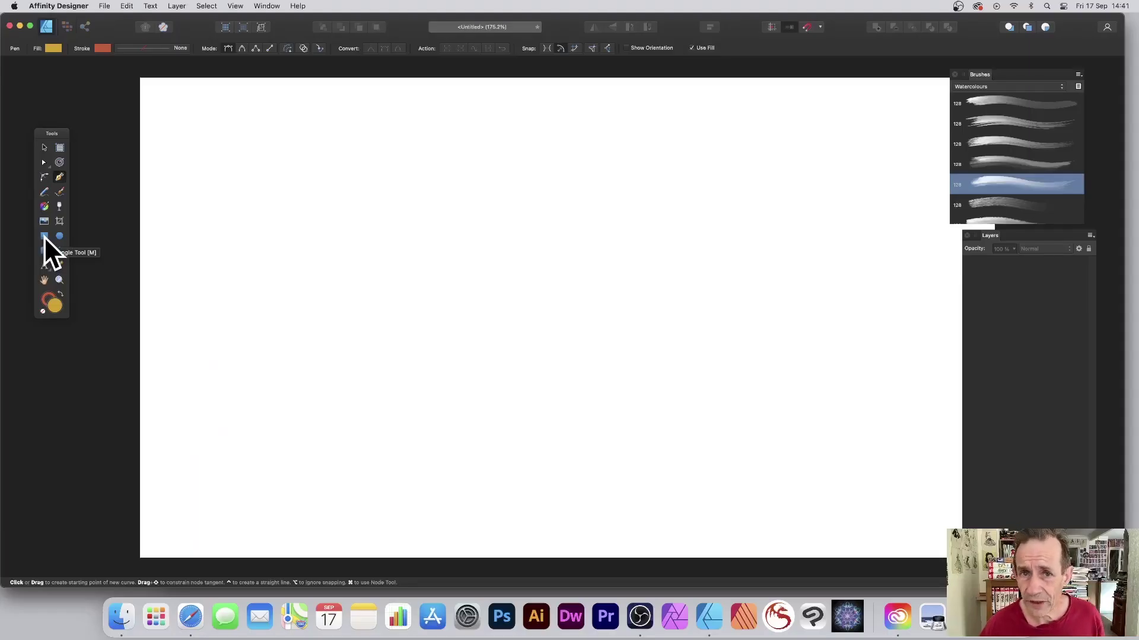
Draw a large gold rectangle spanning most of the page.
left_click(44, 236)
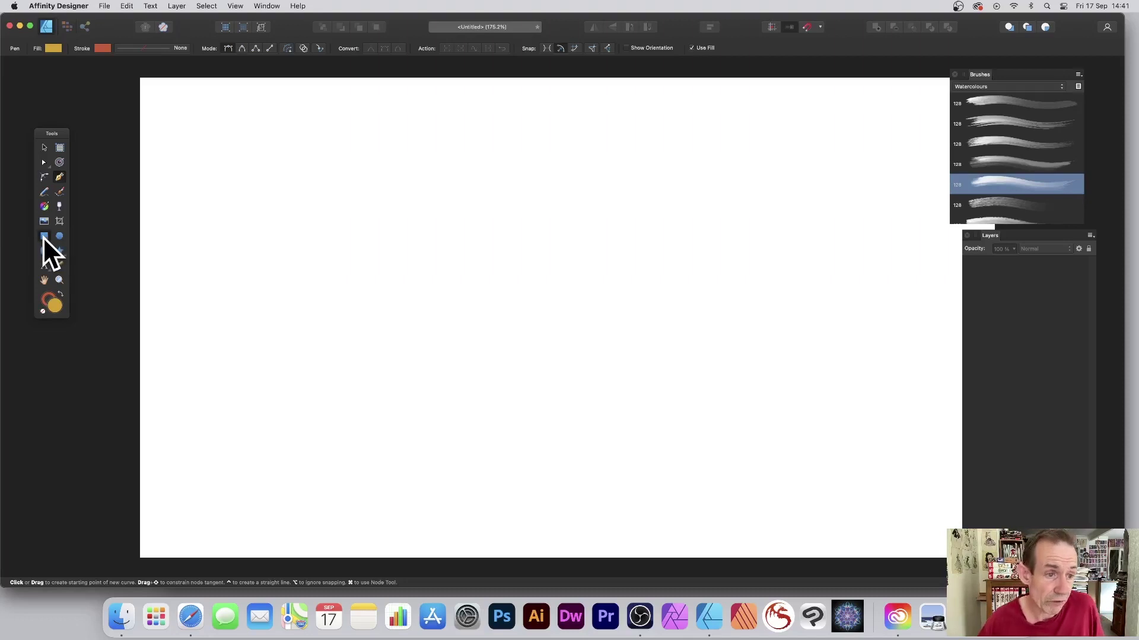
left_click_drag(207, 107, 887, 506)
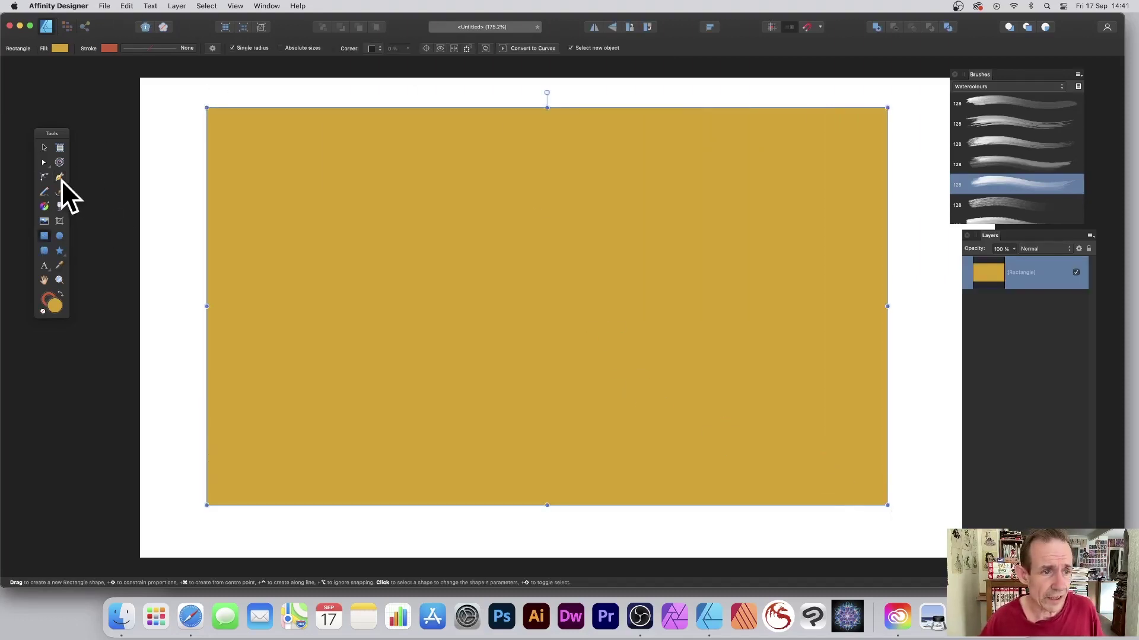
left_click(60, 176)
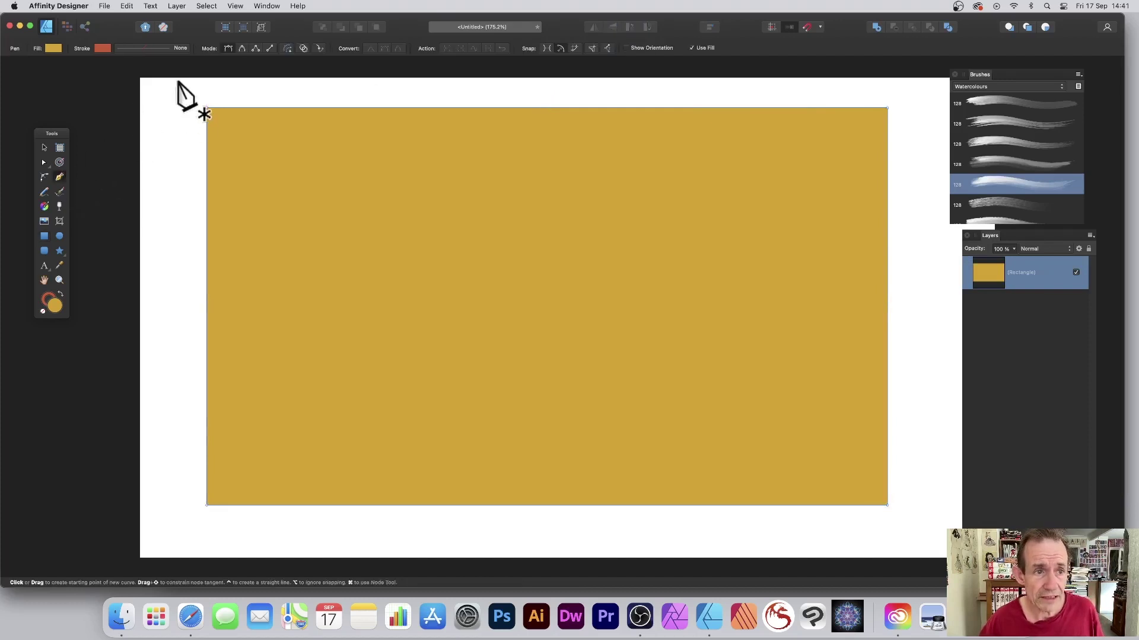
Draw a vertical line down the page's left edge and apply the first Watercolours brush.
left_click(178, 78)
left_click(178, 520)
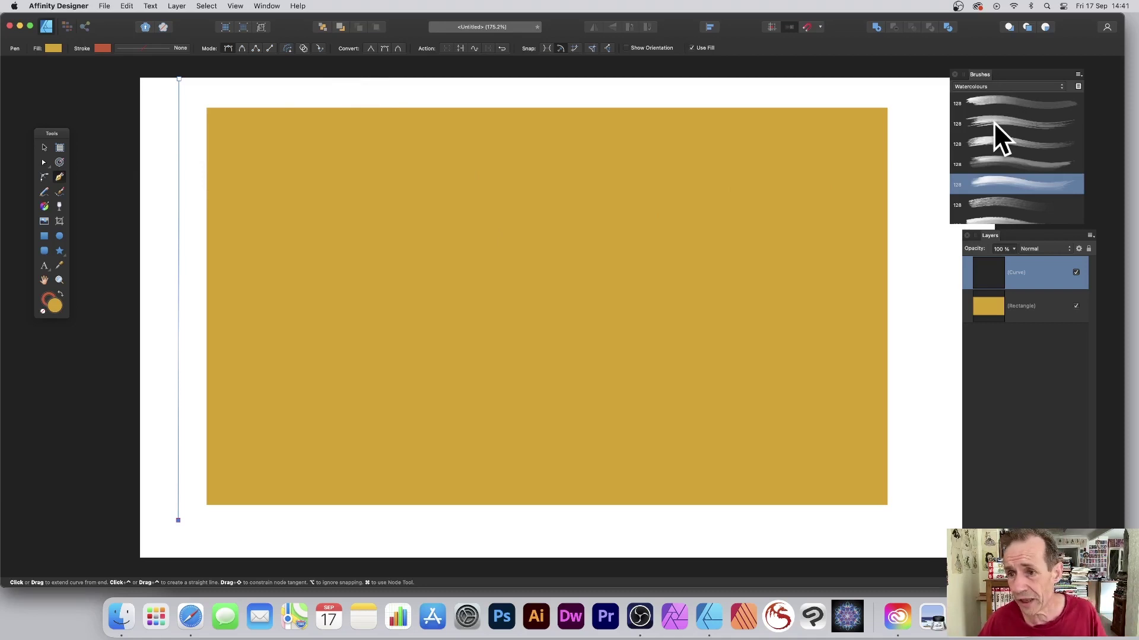
left_click(988, 88)
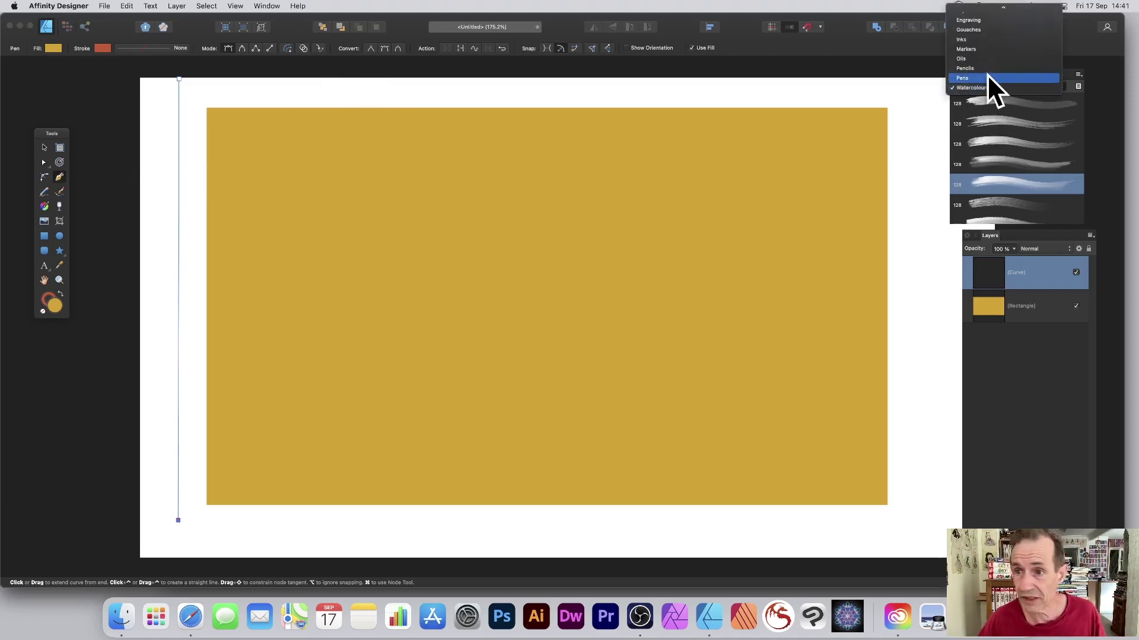
left_click(986, 101)
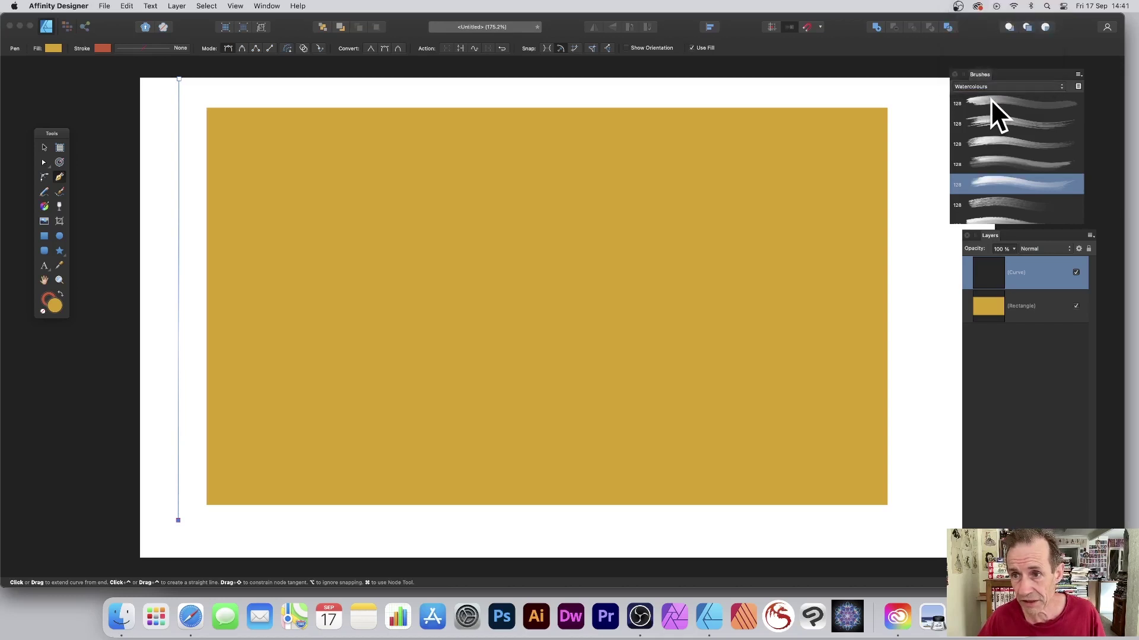
left_click(982, 104)
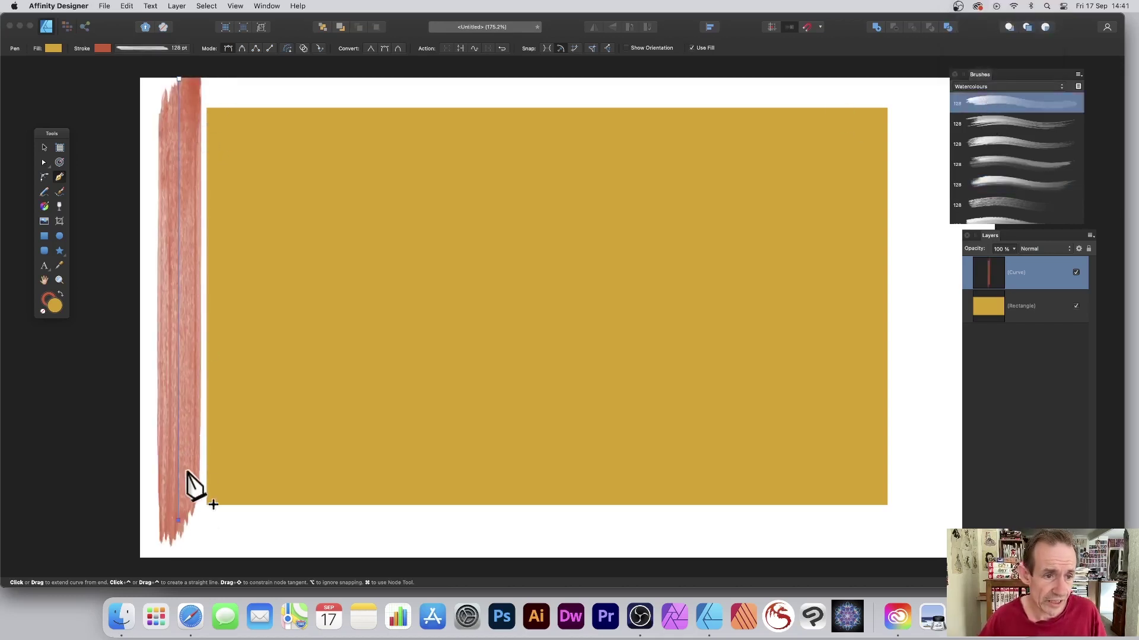
Cut the watercolour stroke, paste it inside the gold rectangle, and shift it onto the left edge.
left_click(130, 6)
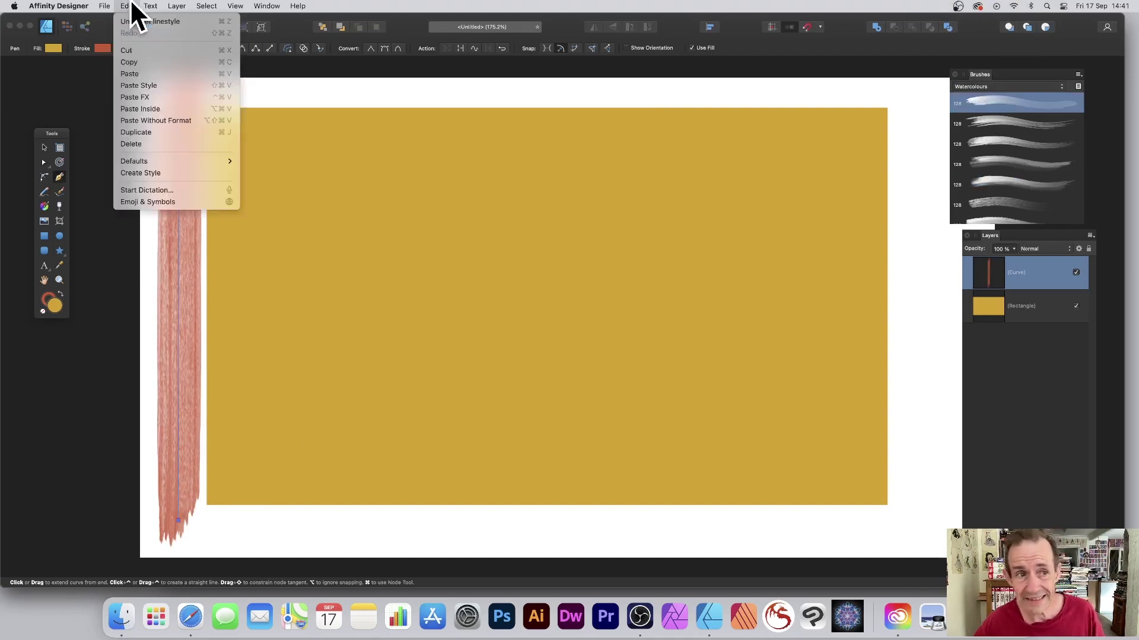
left_click(130, 47)
left_click(44, 147)
left_click(254, 191)
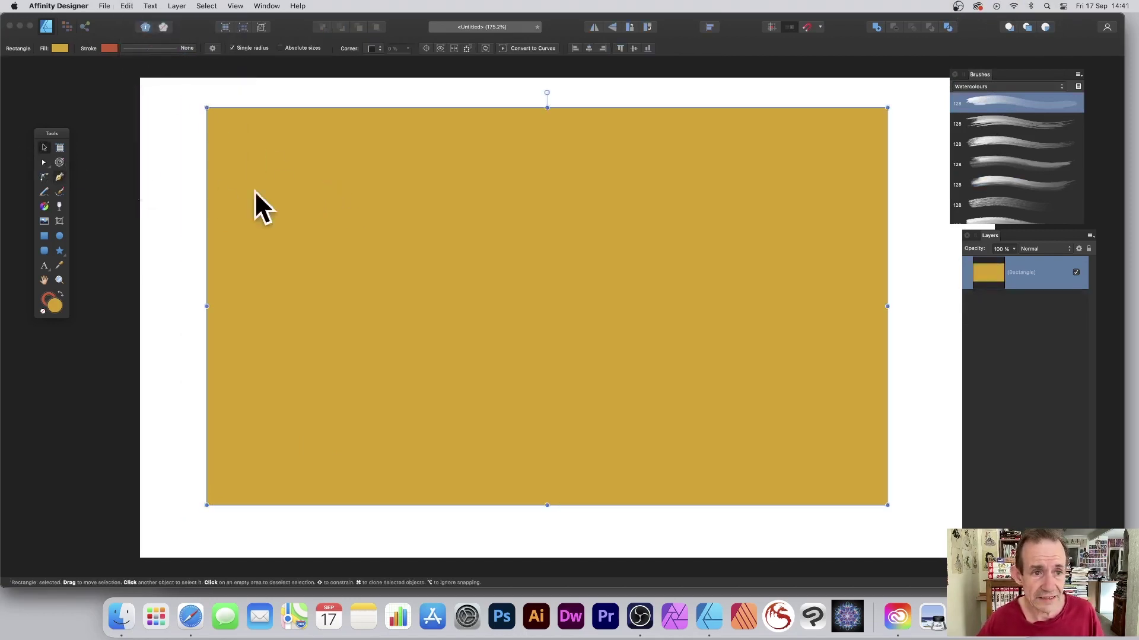
left_click_drag(254, 191, 237, 190)
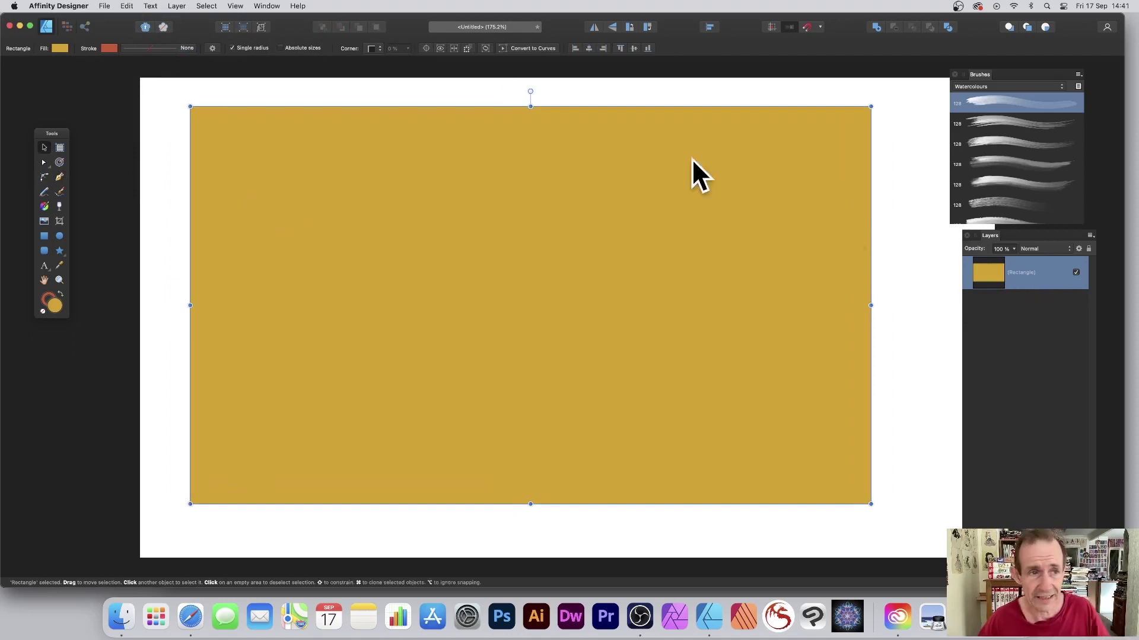
left_click(128, 6)
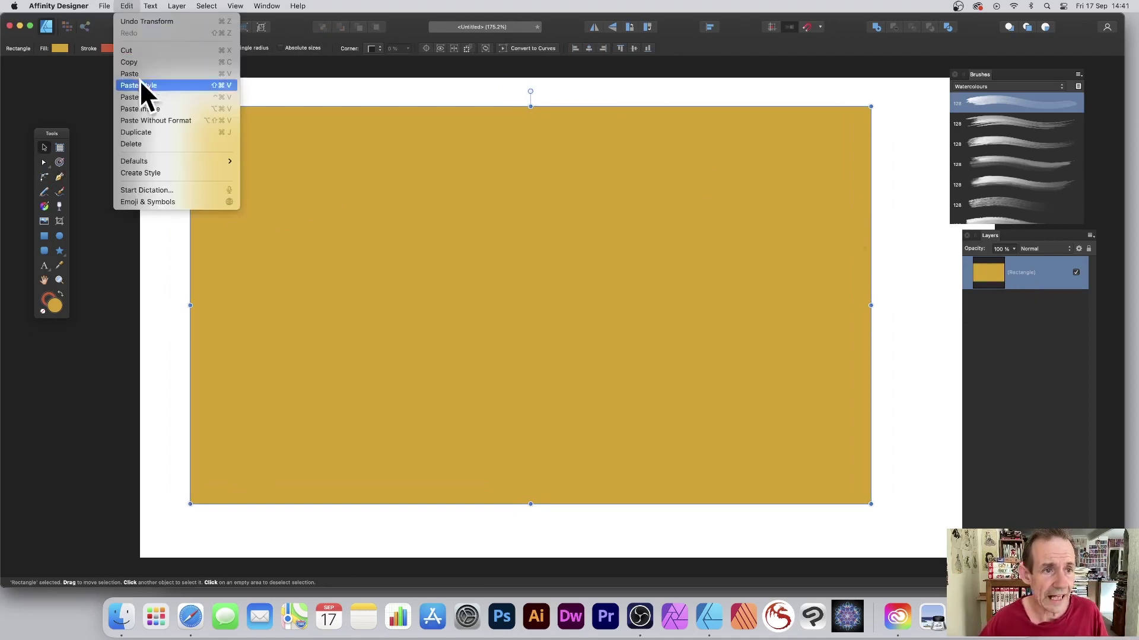
left_click(184, 109)
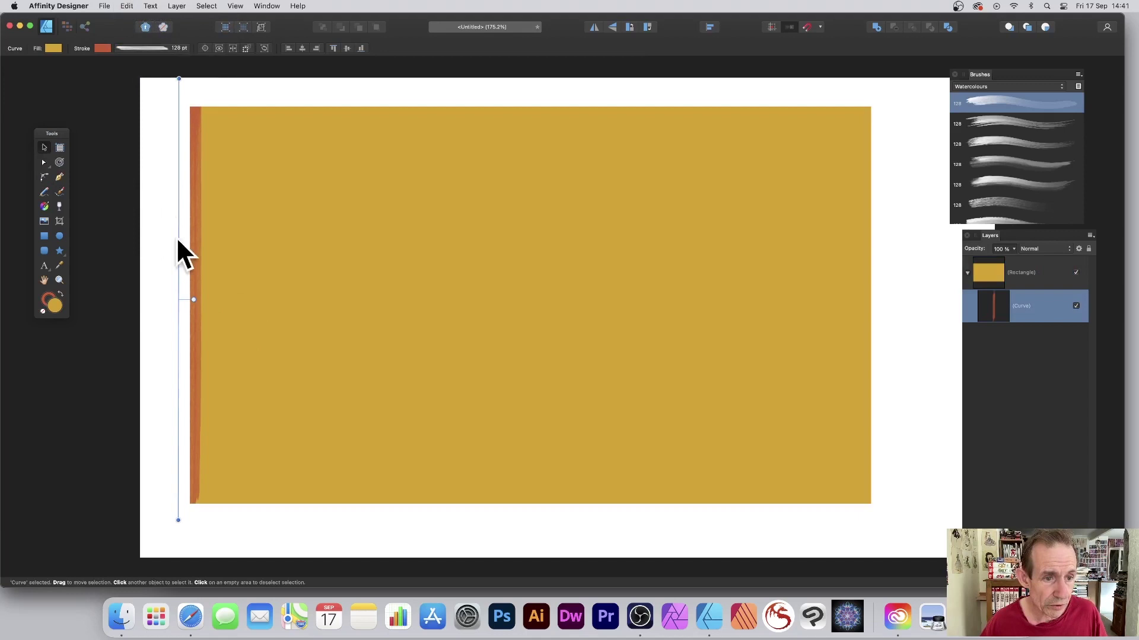
mouse_move(177, 263)
left_mouse_down()
mouse_move(239, 263)
mouse_move(209, 261)
left_mouse_up()
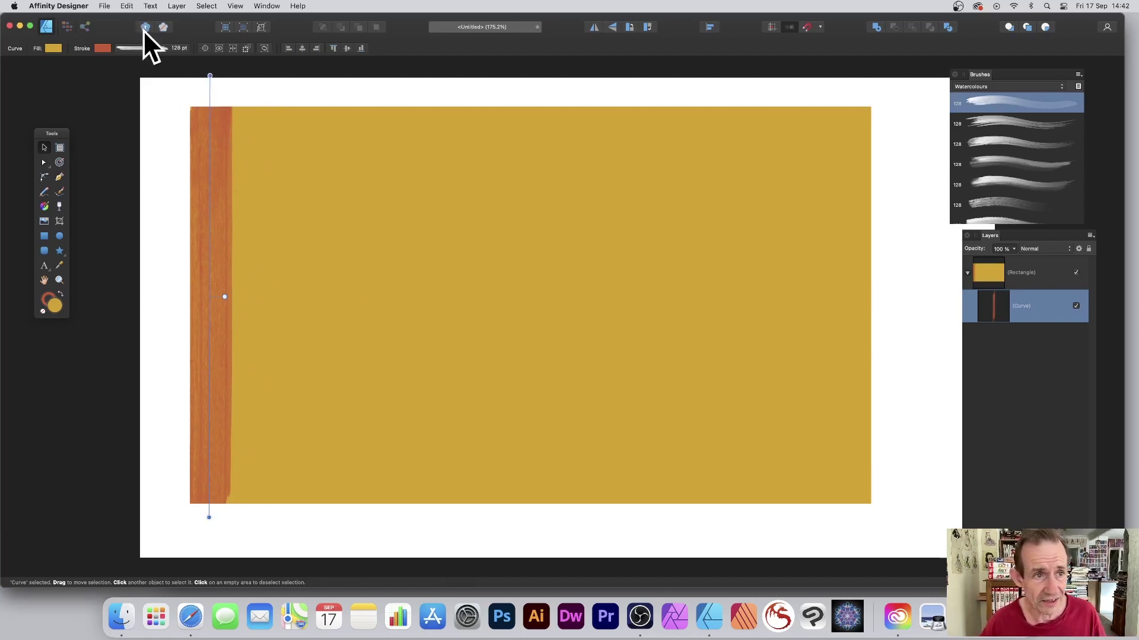
Widen the clipped watercolour stroke to 400 pt and reselect its Curve layer.
left_click(163, 48)
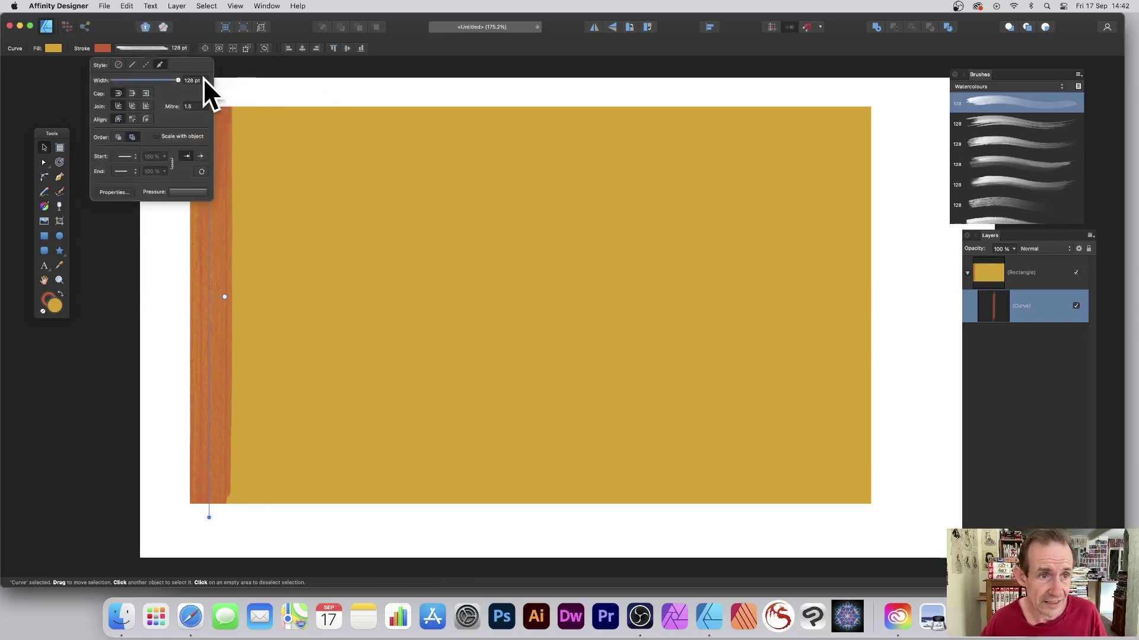
type("400")
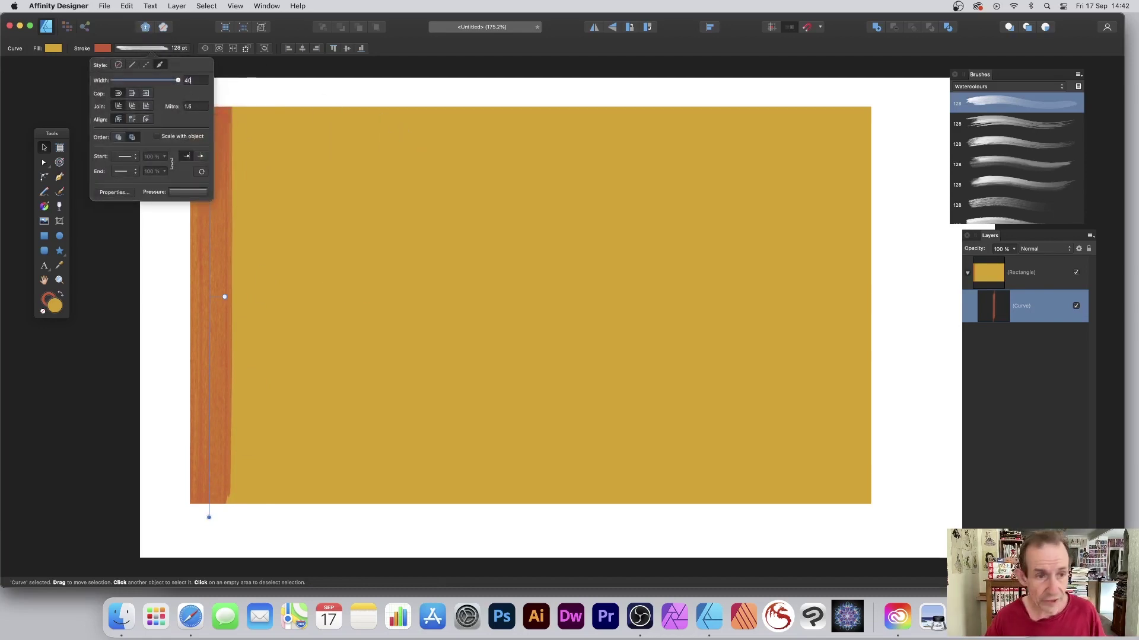
key("Tab")
left_click(360, 68)
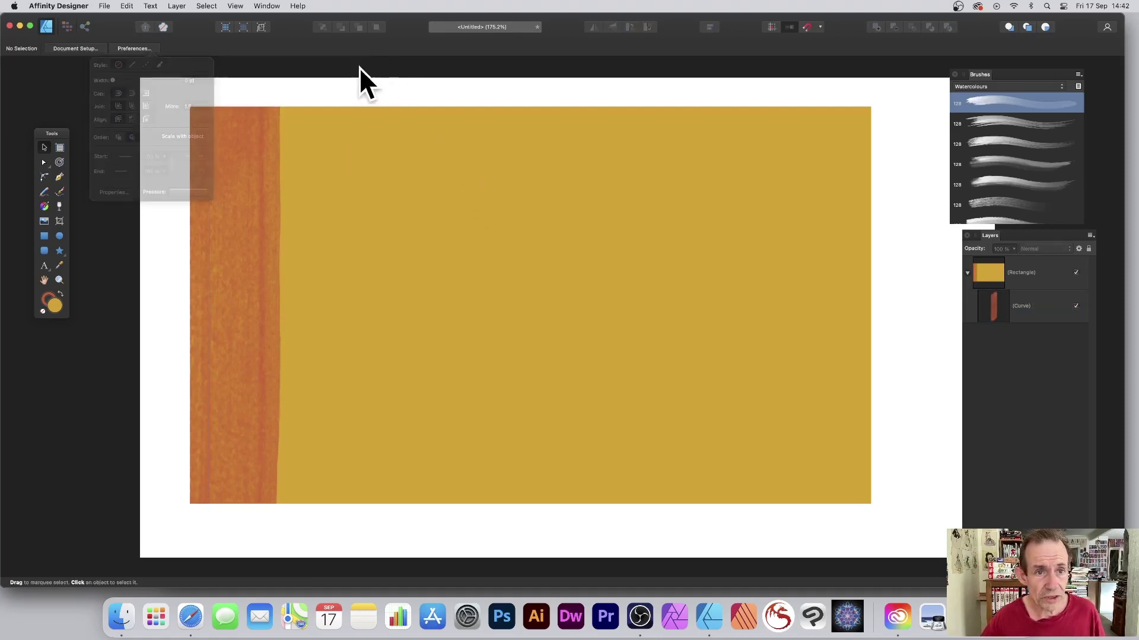
left_click(241, 214)
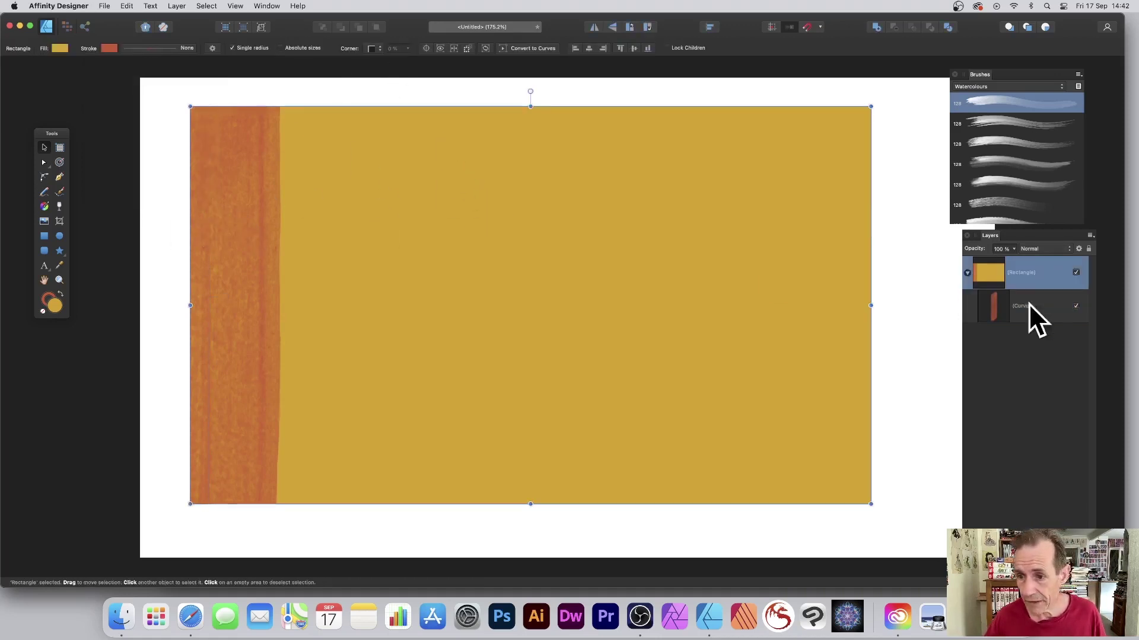
left_click(1008, 309)
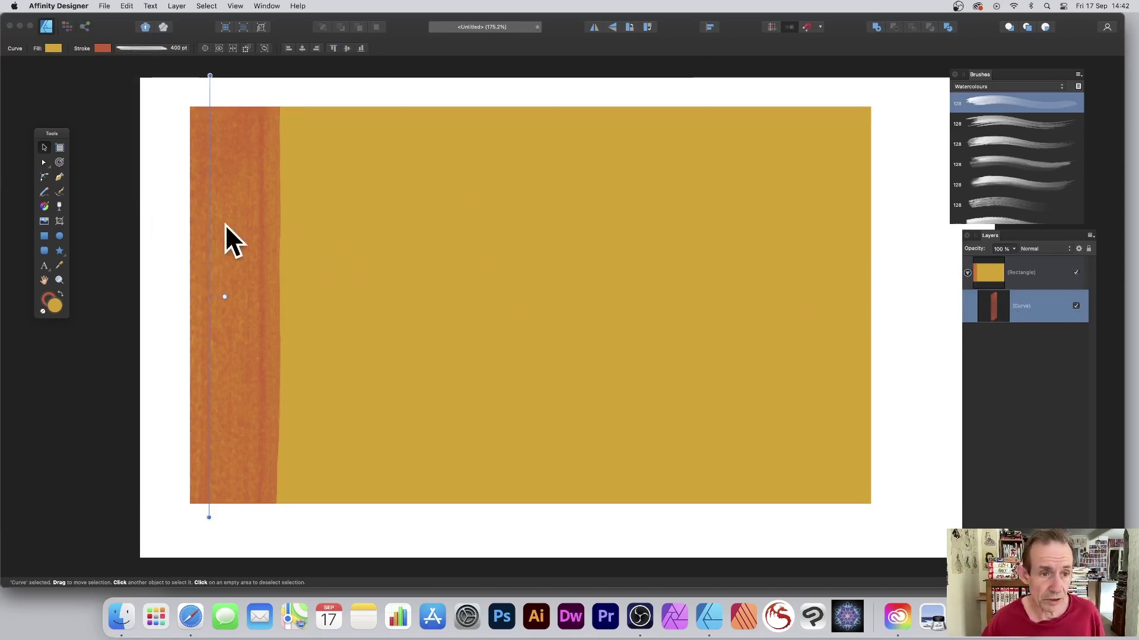
Alt-drag the stripe rightward to clone watercolour bands across the rectangle.
mouse_move(209, 225)
left_mouse_down()
mouse_move(824, 242)
mouse_move(780, 242)
left_mouse_up()
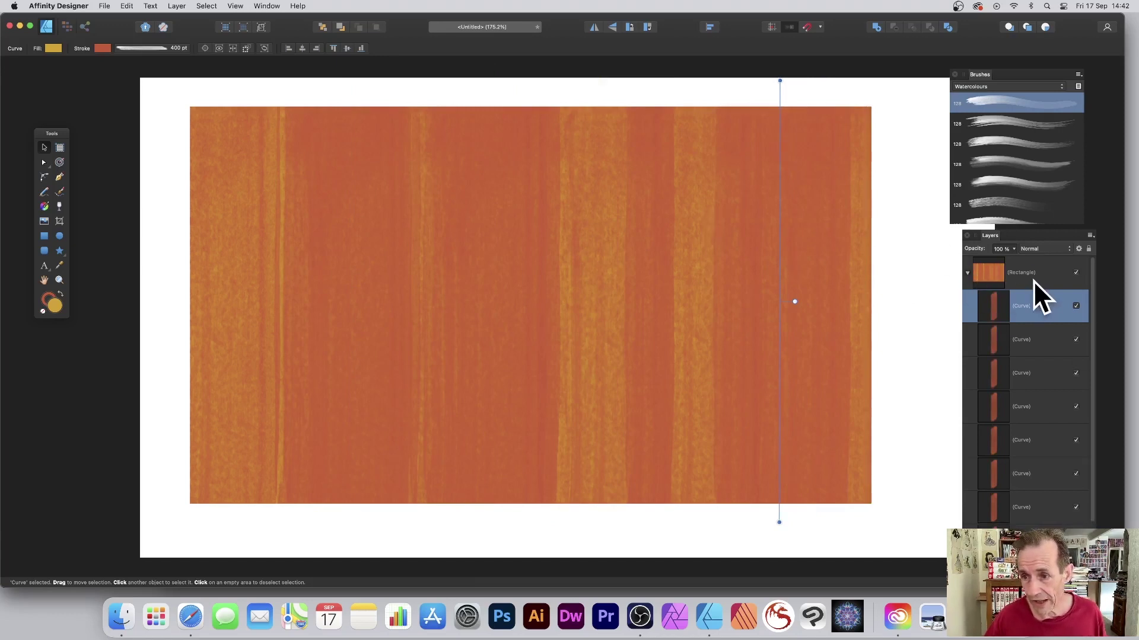
Give the rightmost stripe Add blending after trying Multiply.
left_click(1033, 248)
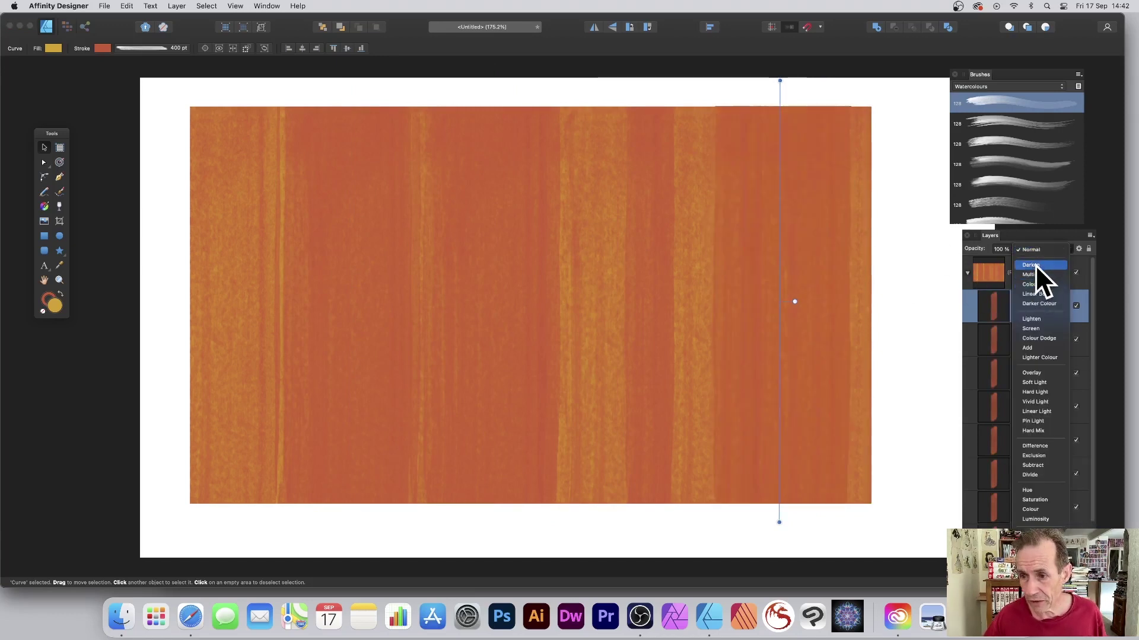
left_click(1035, 273)
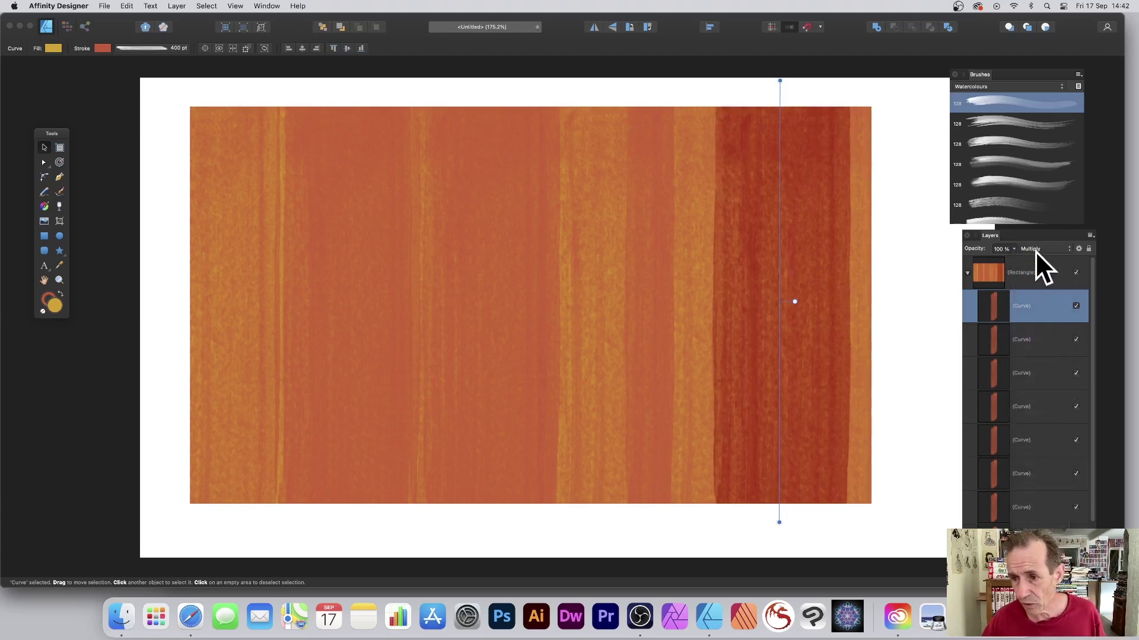
left_click(1034, 251)
left_click(1040, 324)
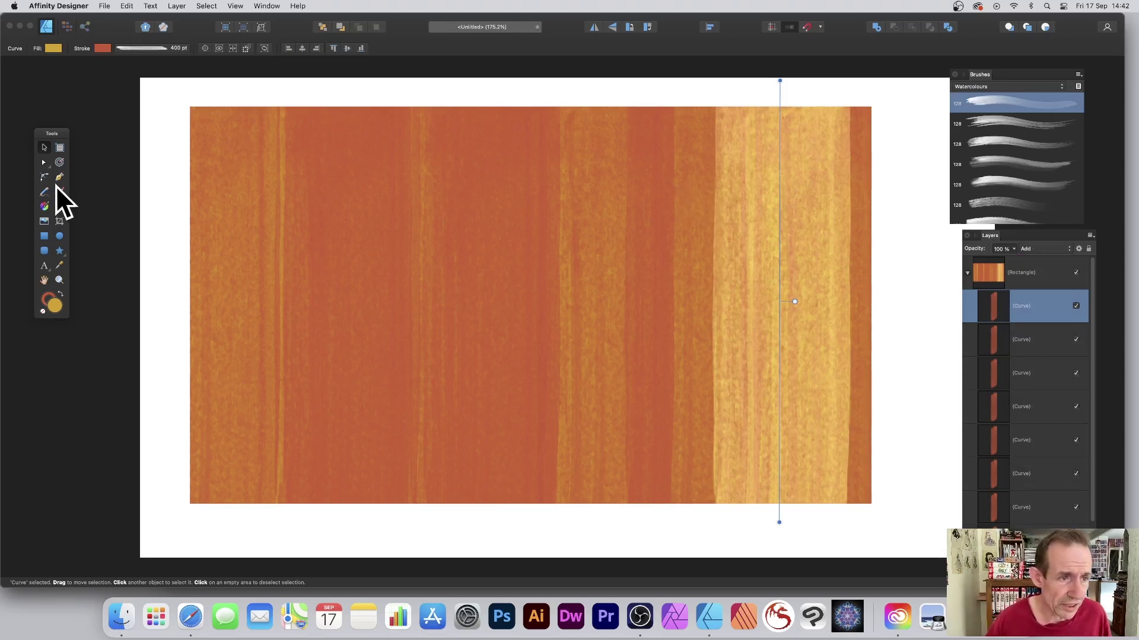
left_click(44, 162)
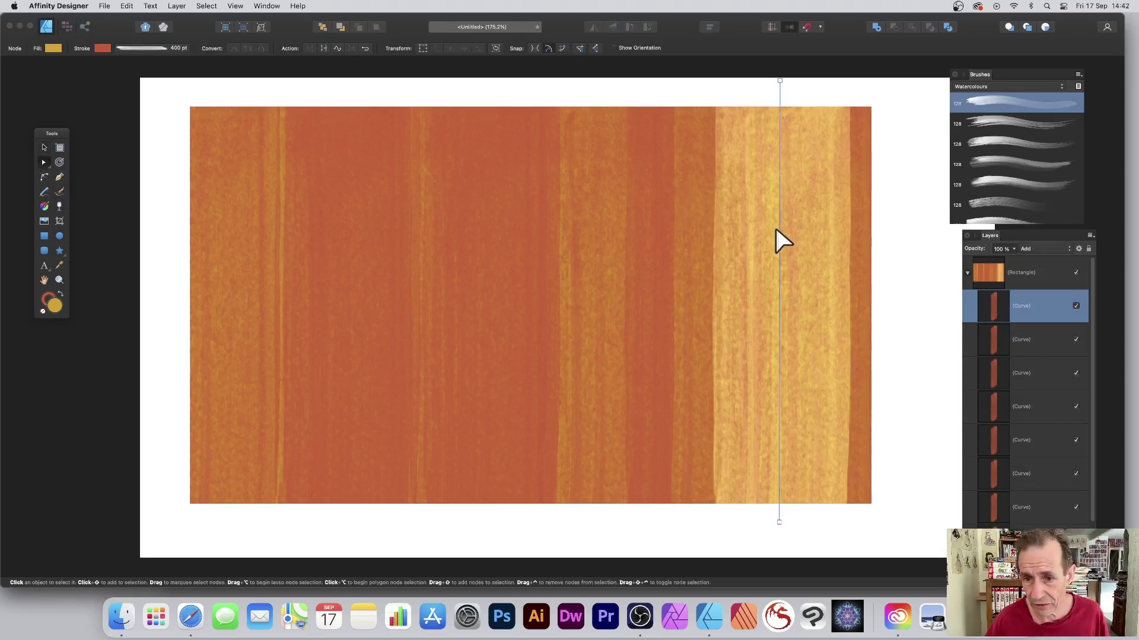
left_click_drag(780, 231, 784, 230)
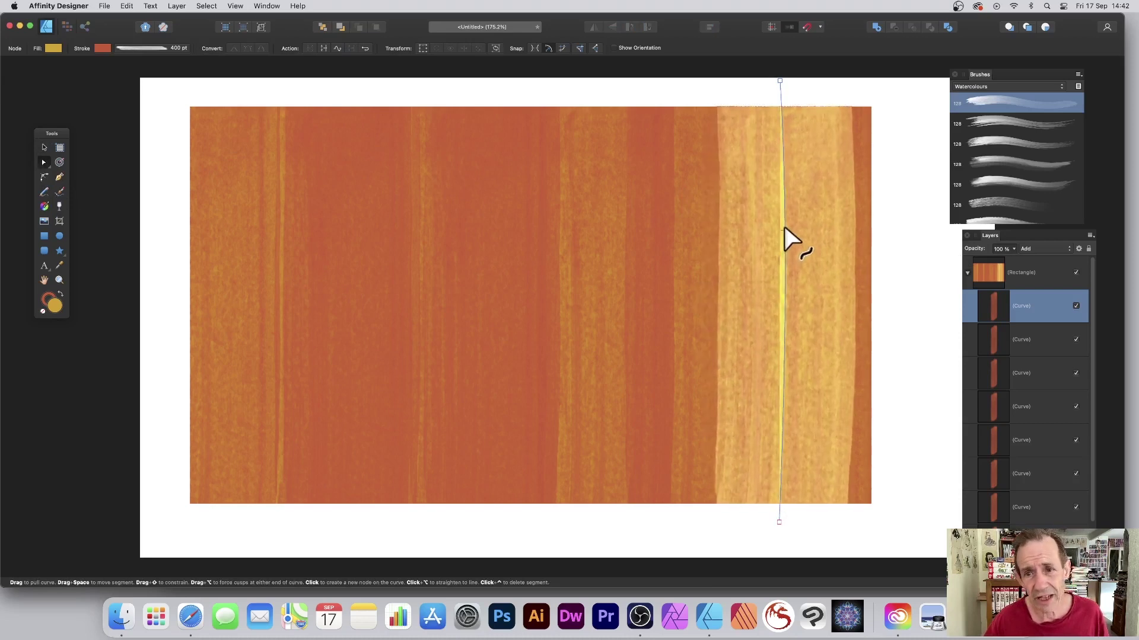
left_click_drag(783, 158, 771, 178)
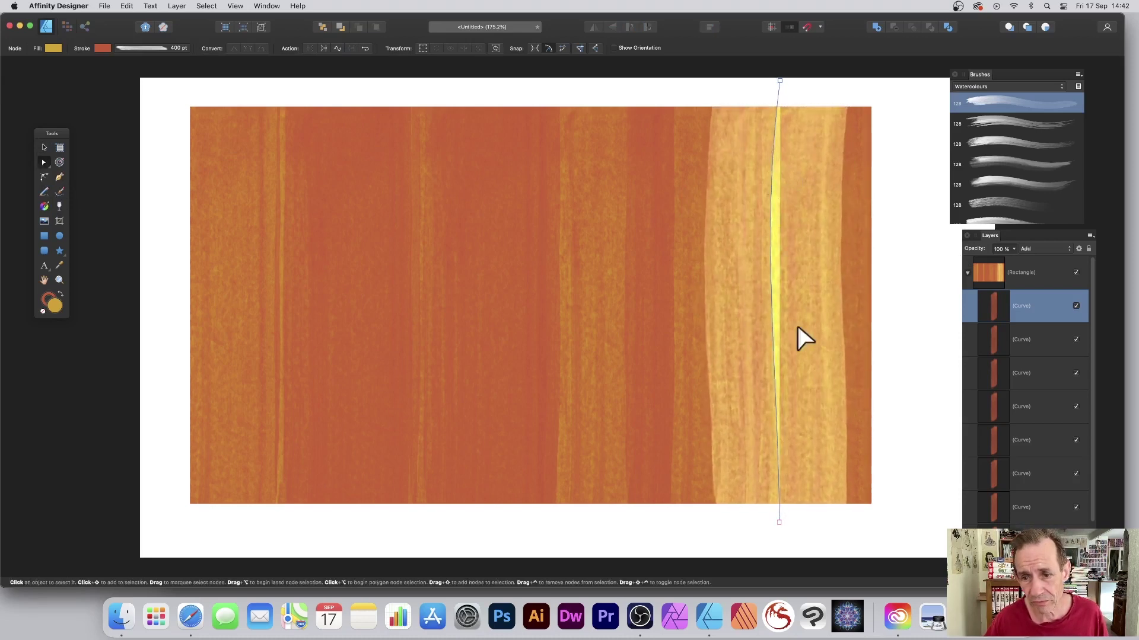
left_click_drag(773, 333, 783, 332)
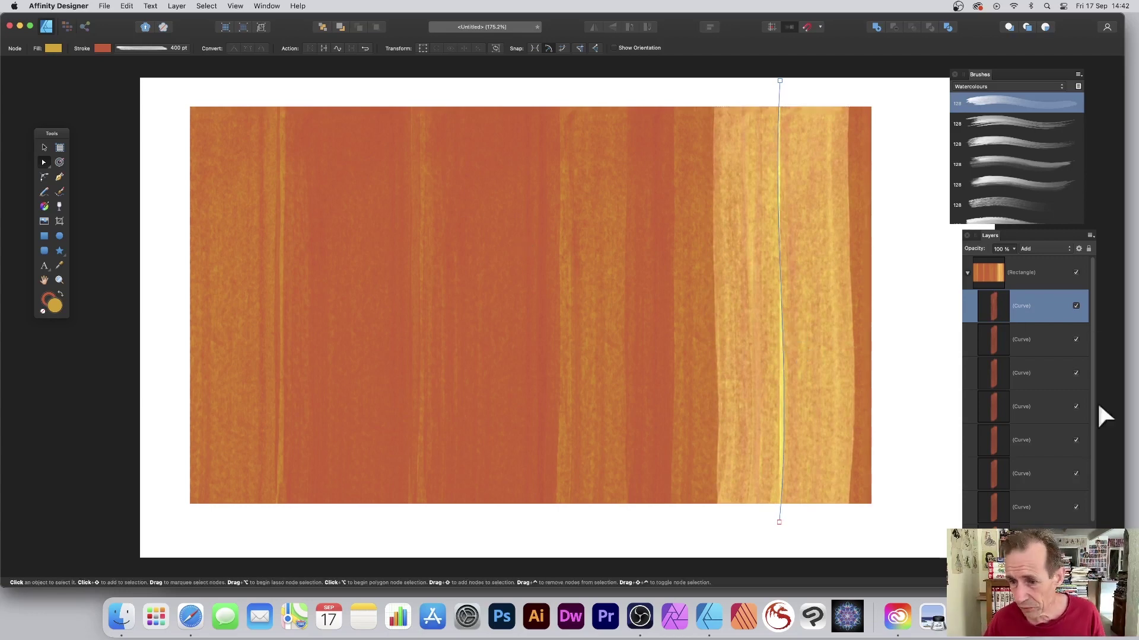
left_click(1026, 375)
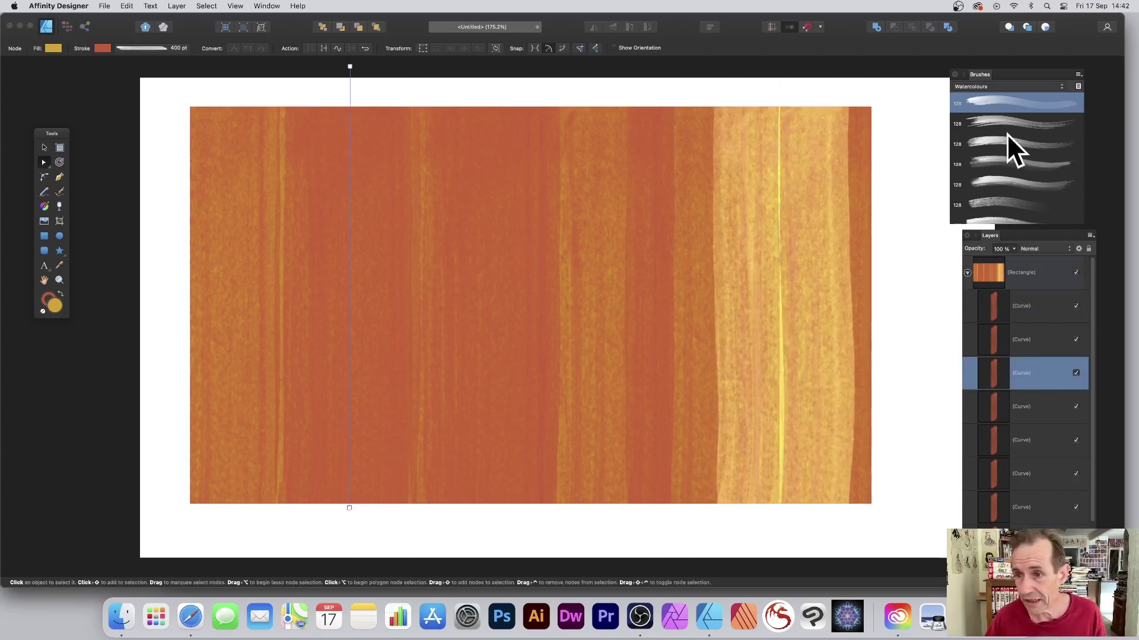
Set a left-of-centre stripe to Lighten blending at 52% opacity.
left_click(1039, 250)
left_click(1036, 320)
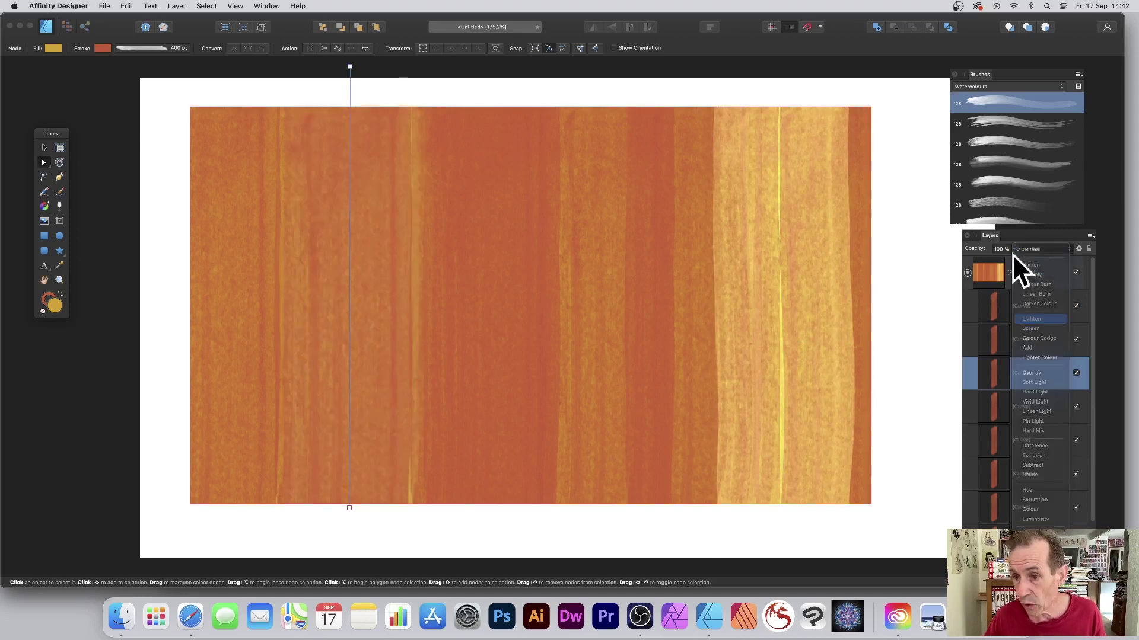
left_click_drag(1012, 248, 973, 255)
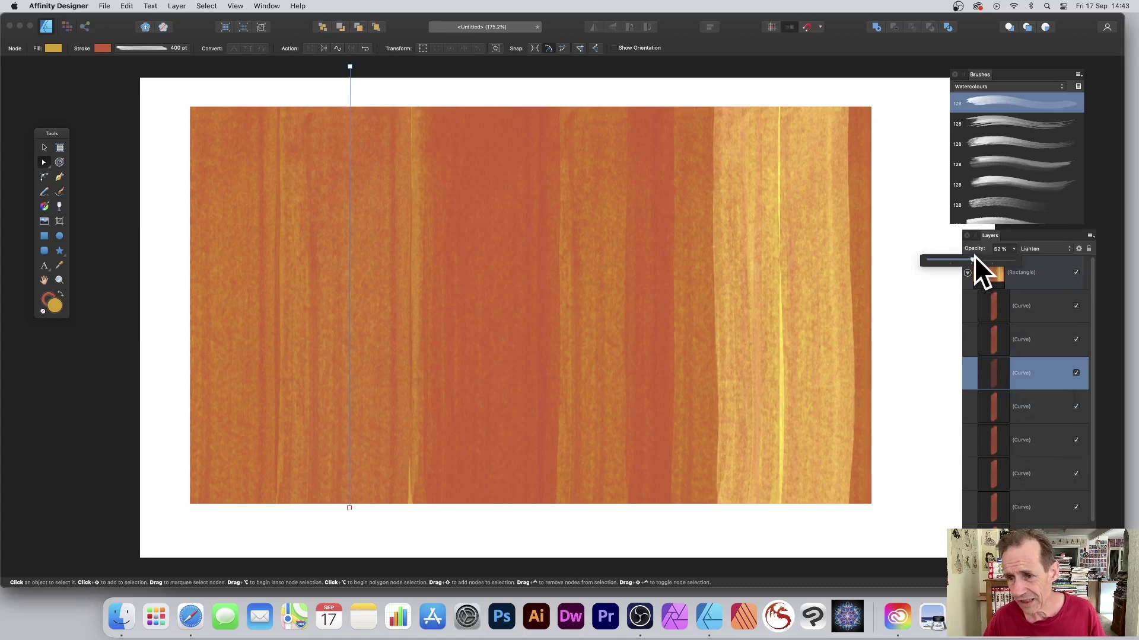
left_click(1030, 312)
Select all the stripe curves with Cmd+A and group them.
scroll(1045, 337, "down", 1)
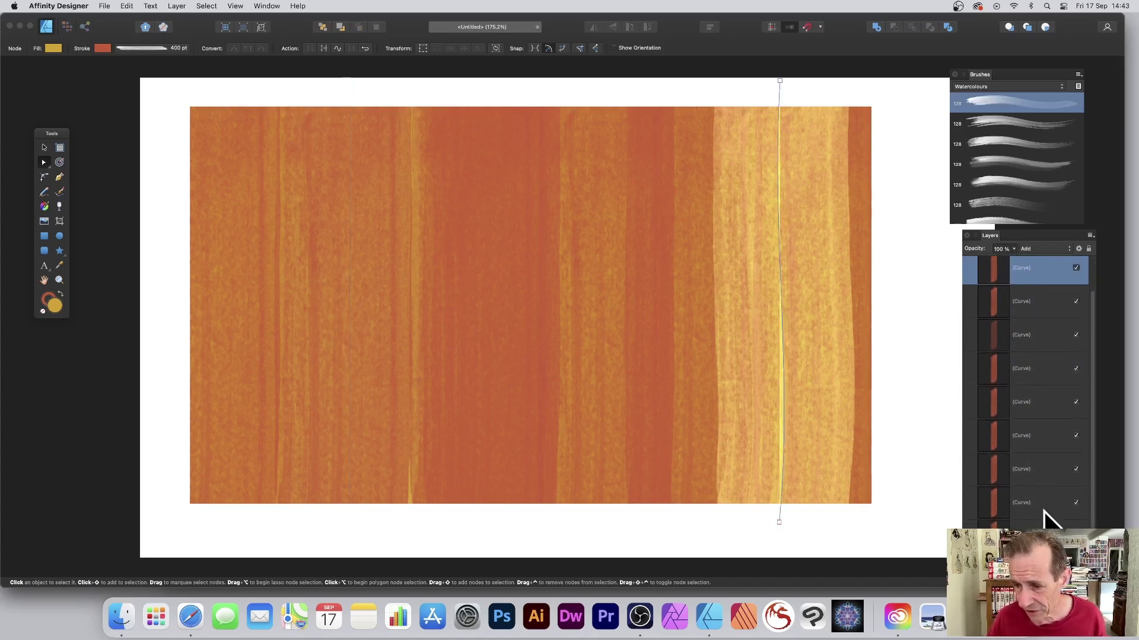
key("super+a")
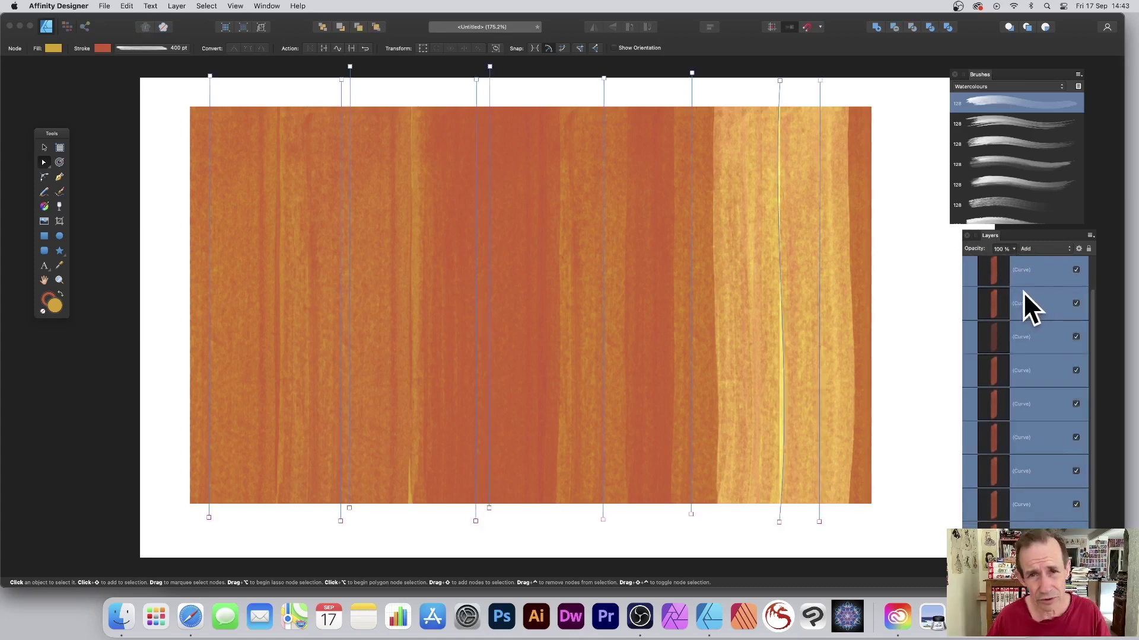
right_click(1024, 260)
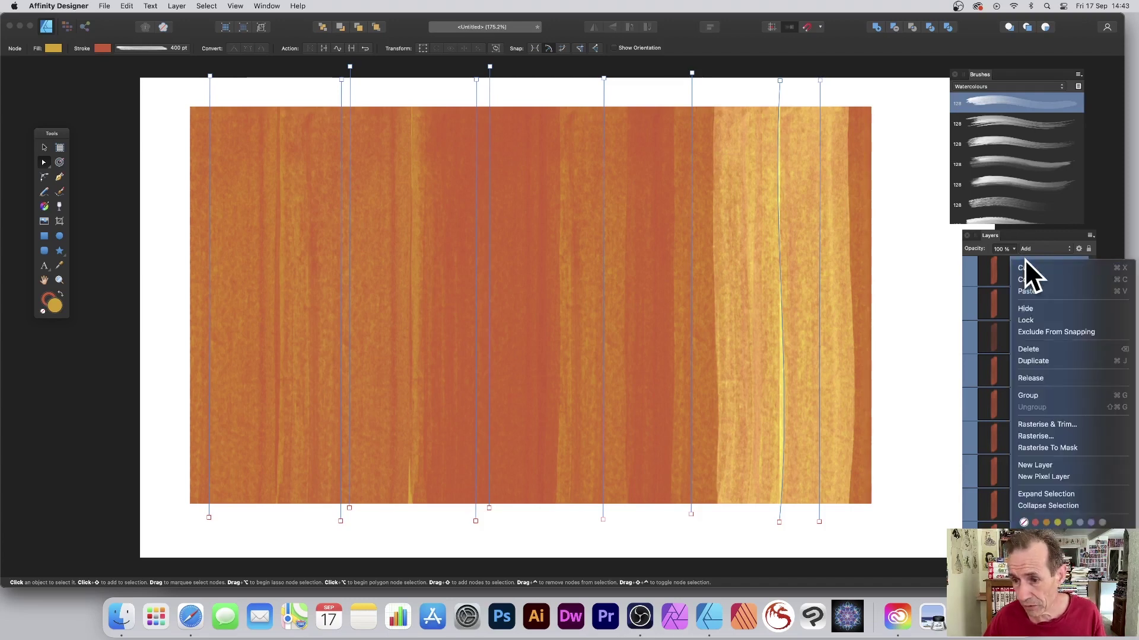
left_click(1044, 396)
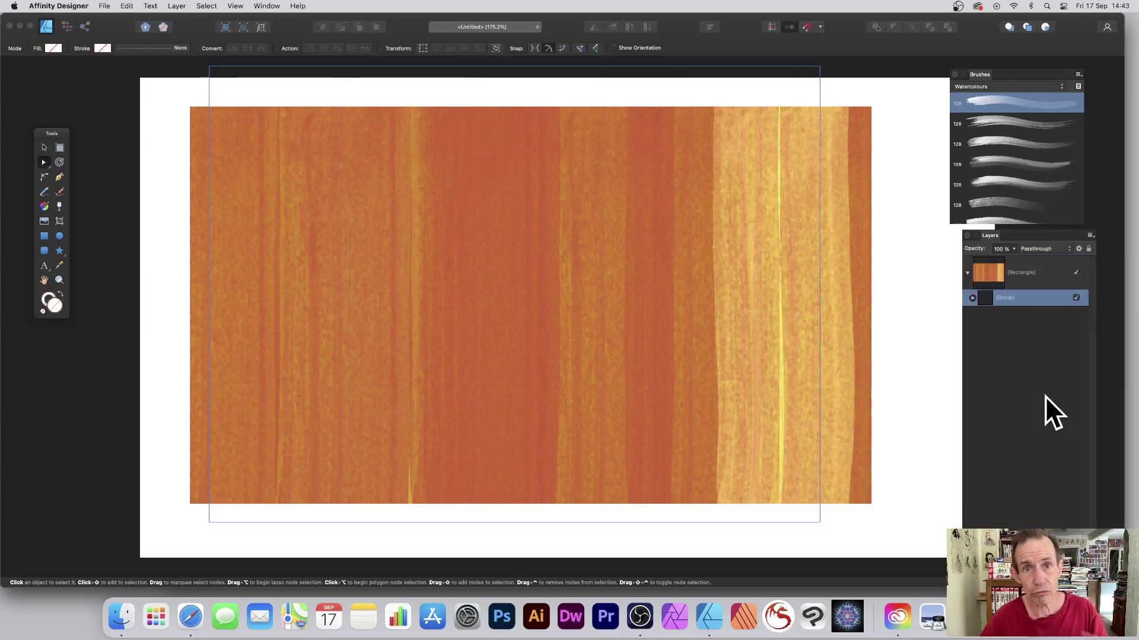
scroll(396, 233, "left", 1)
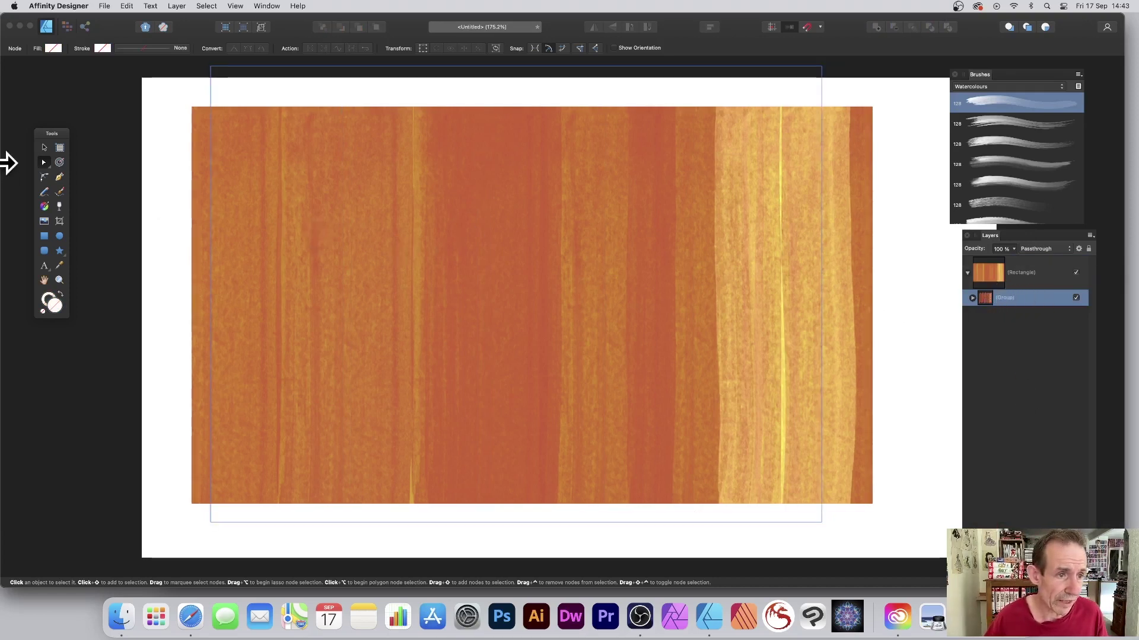
left_click(44, 147)
Rotate the stripe group so the bands run diagonally, then expand it in Layers.
mouse_move(293, 190)
left_mouse_down()
mouse_move(471, 287)
mouse_move(234, 239)
mouse_move(390, 347)
mouse_move(222, 136)
mouse_move(287, 192)
left_mouse_up()
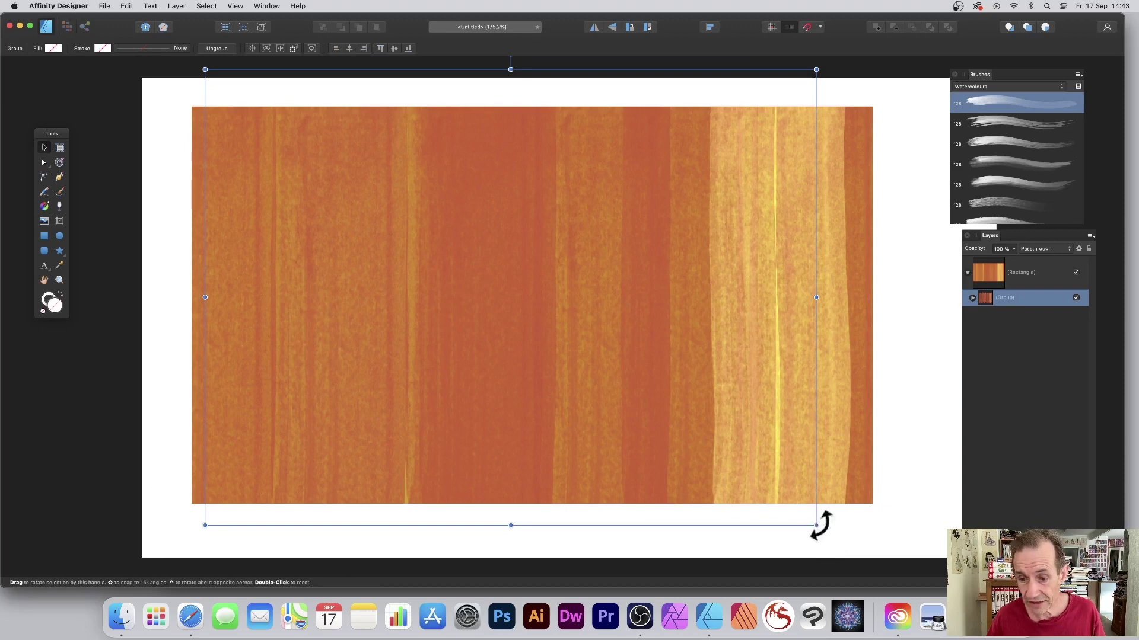
left_click_drag(820, 525, 733, 549)
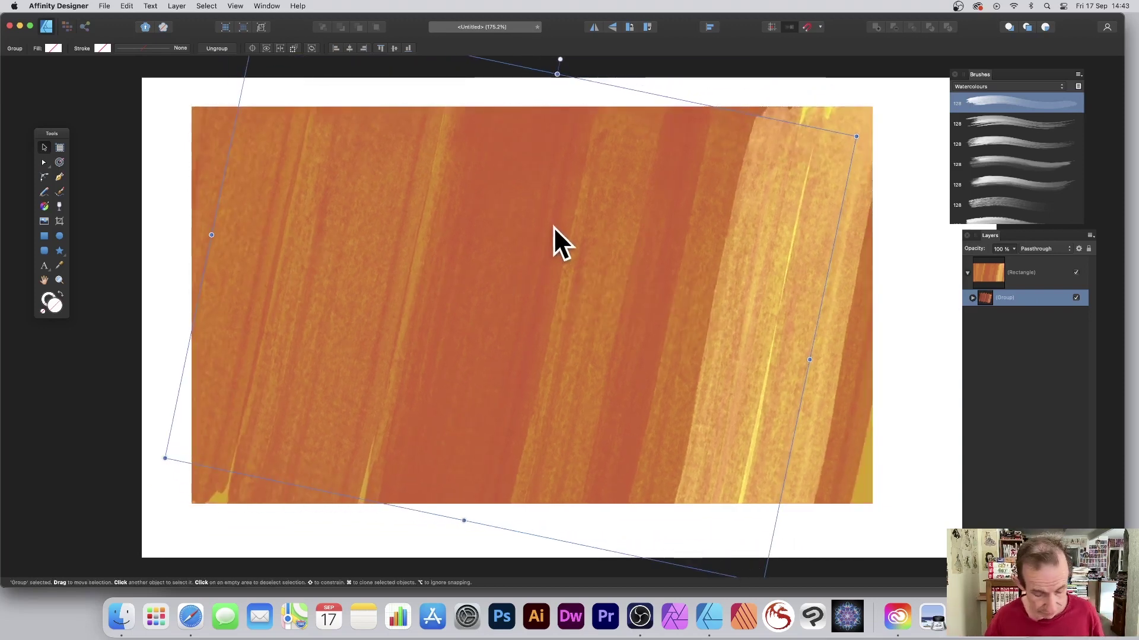
key("super+j")
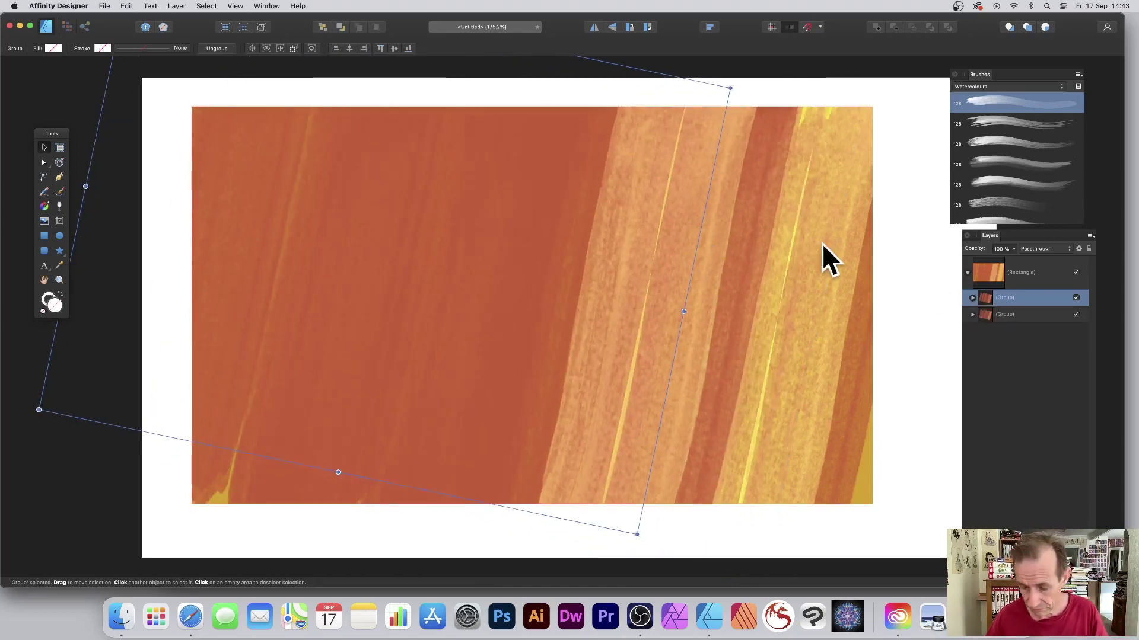
key("super+z")
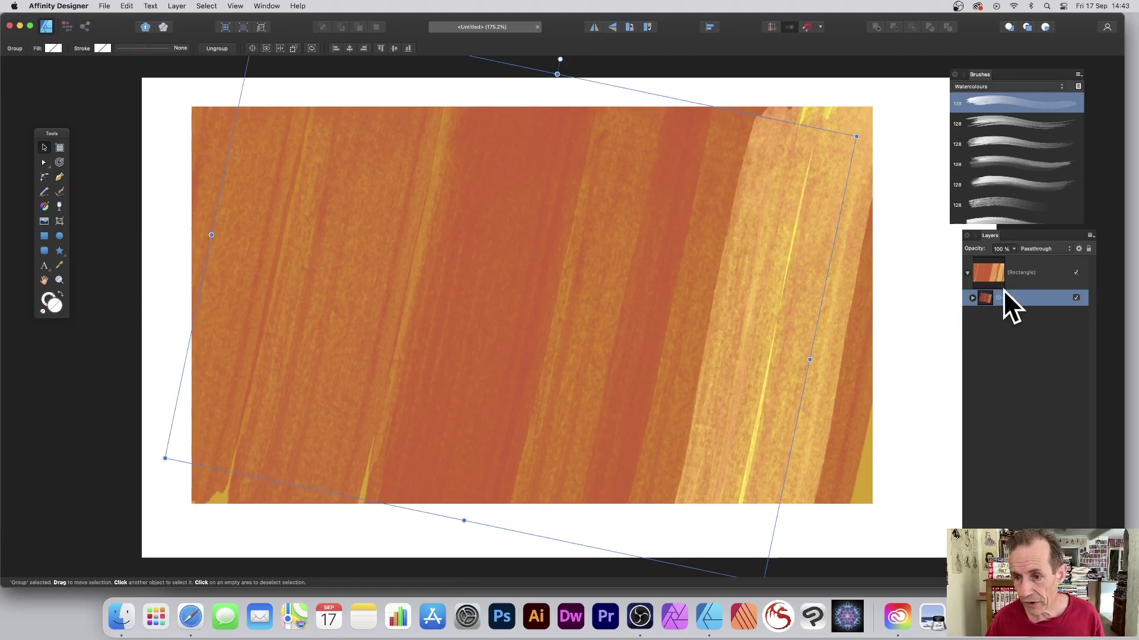
left_click(973, 298)
Recolour the top stripe pink-red (H348 S100 L52) and give it a watercolour brush.
left_click(1014, 322)
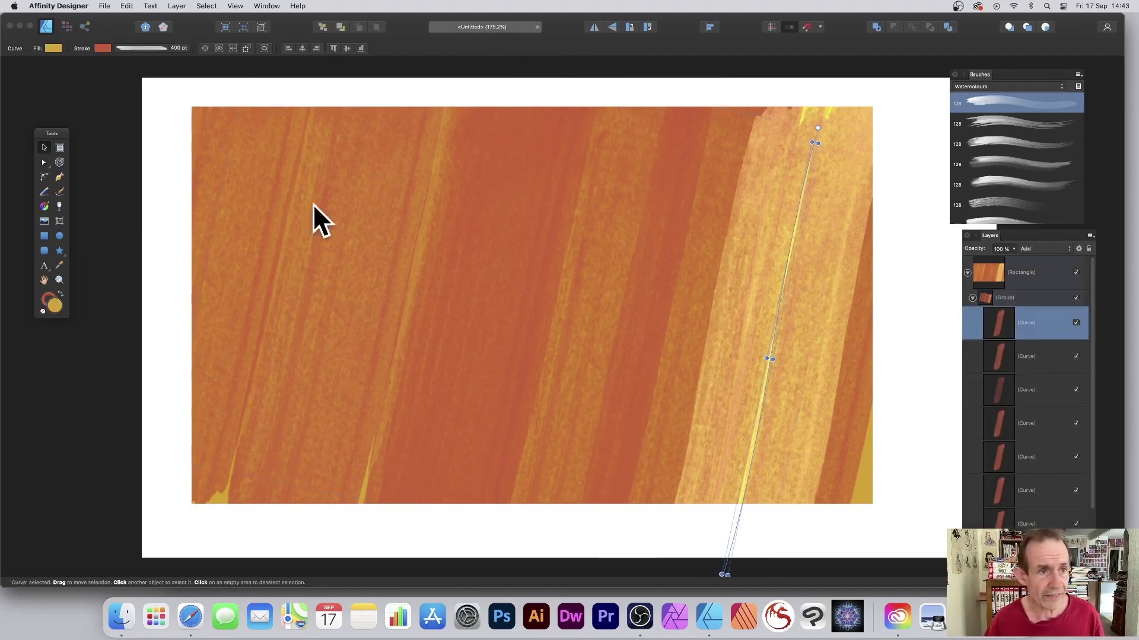
left_click(103, 48)
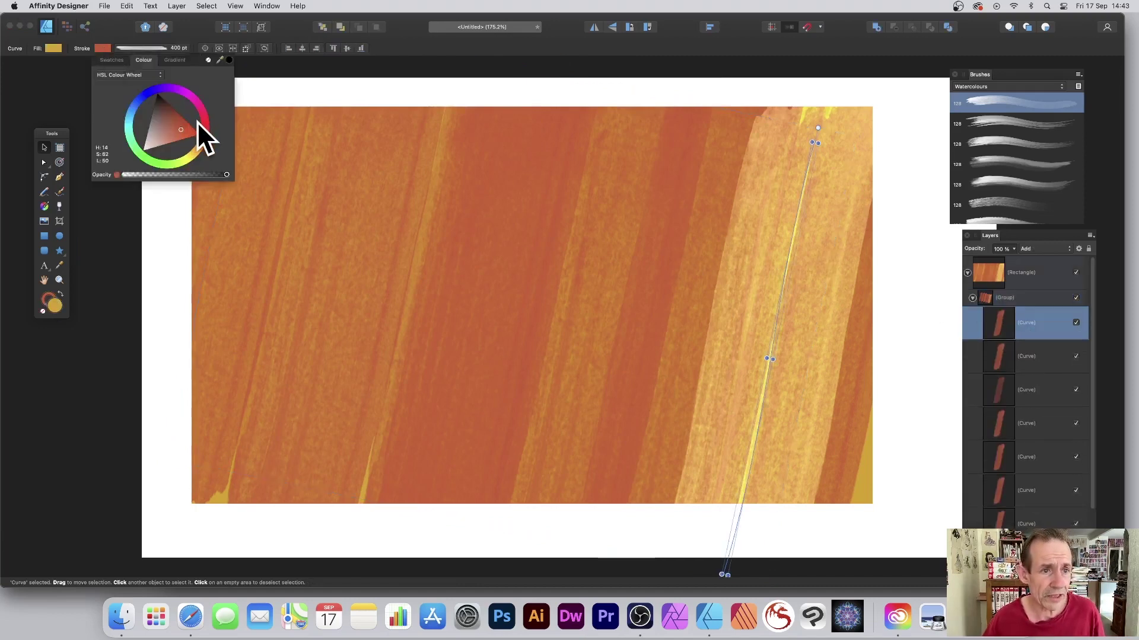
left_click_drag(196, 122, 198, 120)
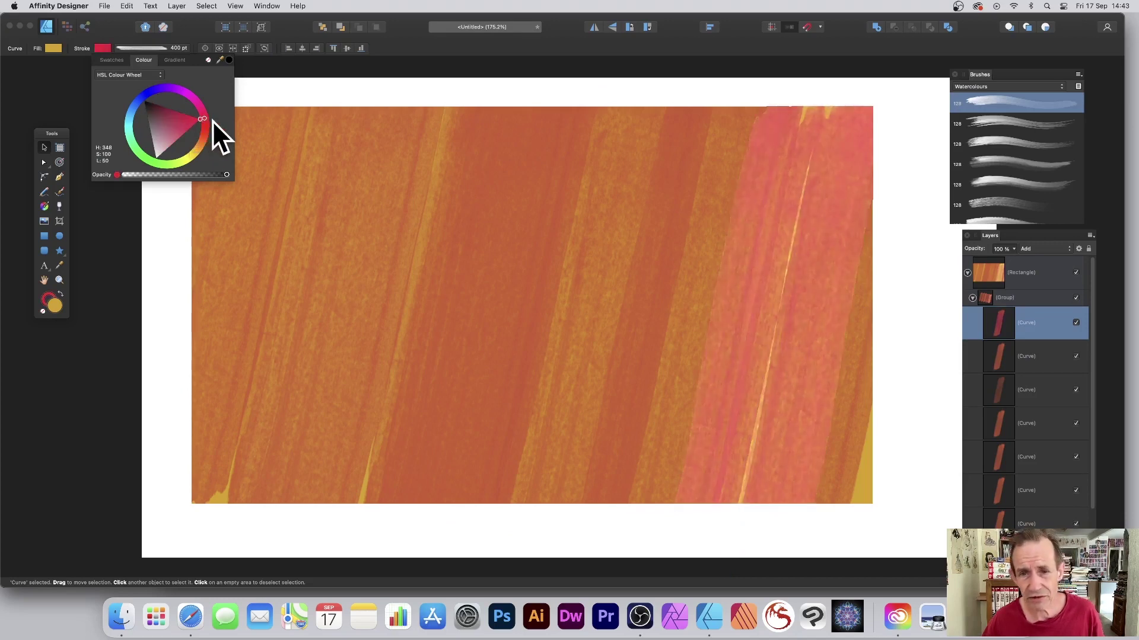
left_click(987, 205)
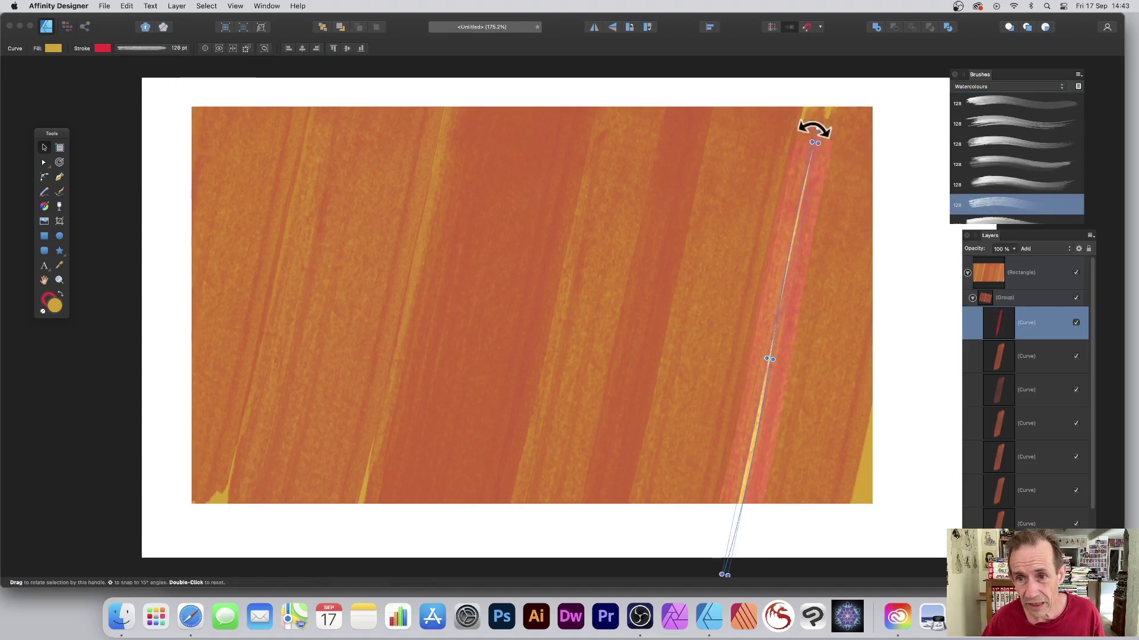
left_click(991, 120)
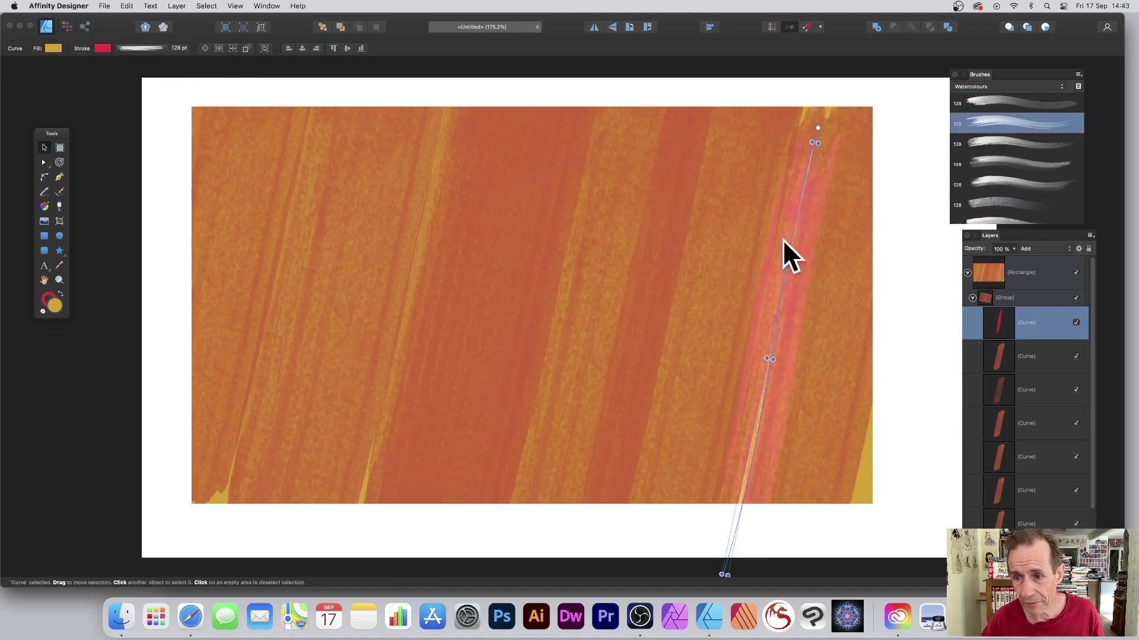
left_click(1036, 389)
left_click(1001, 103)
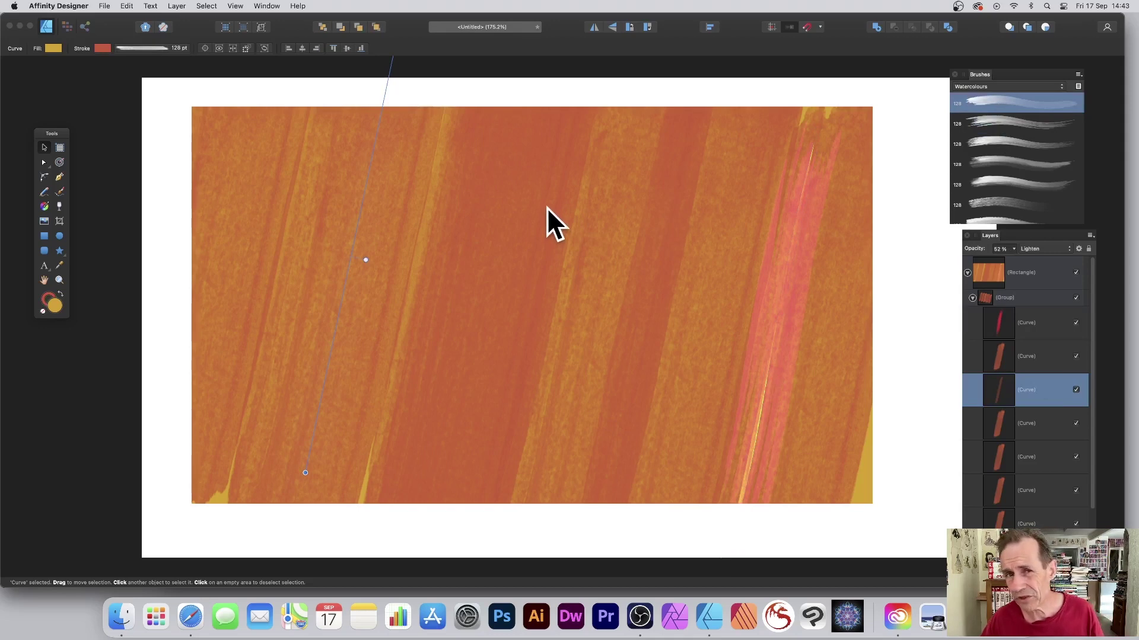
Apply the first Oils category brush to the pink-red stripe curve.
left_click(1013, 87)
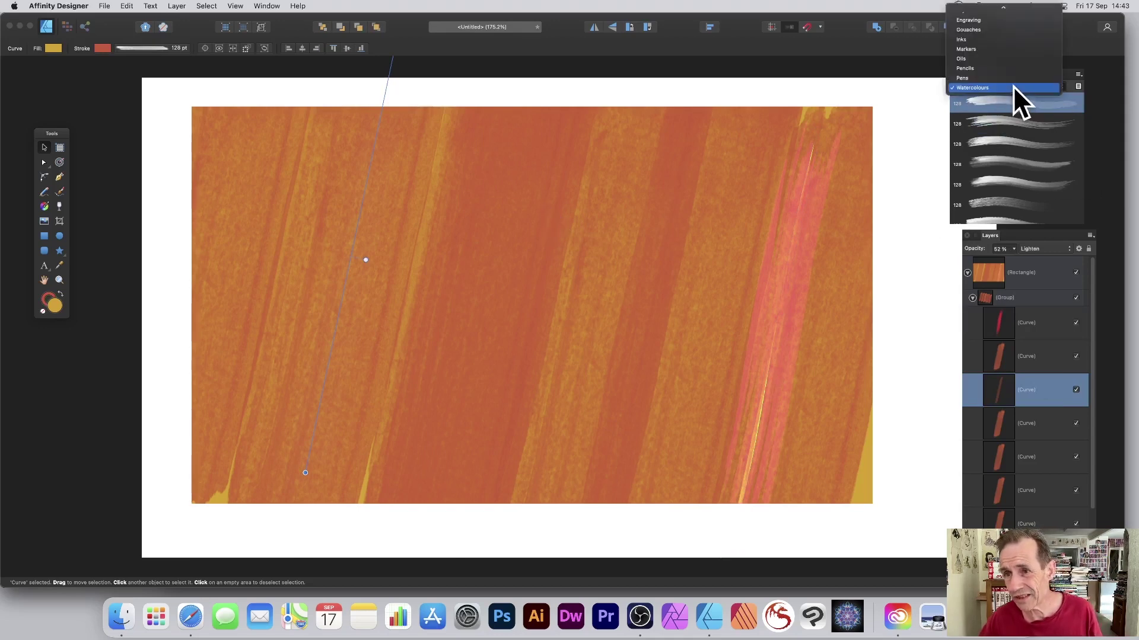
left_click(1002, 58)
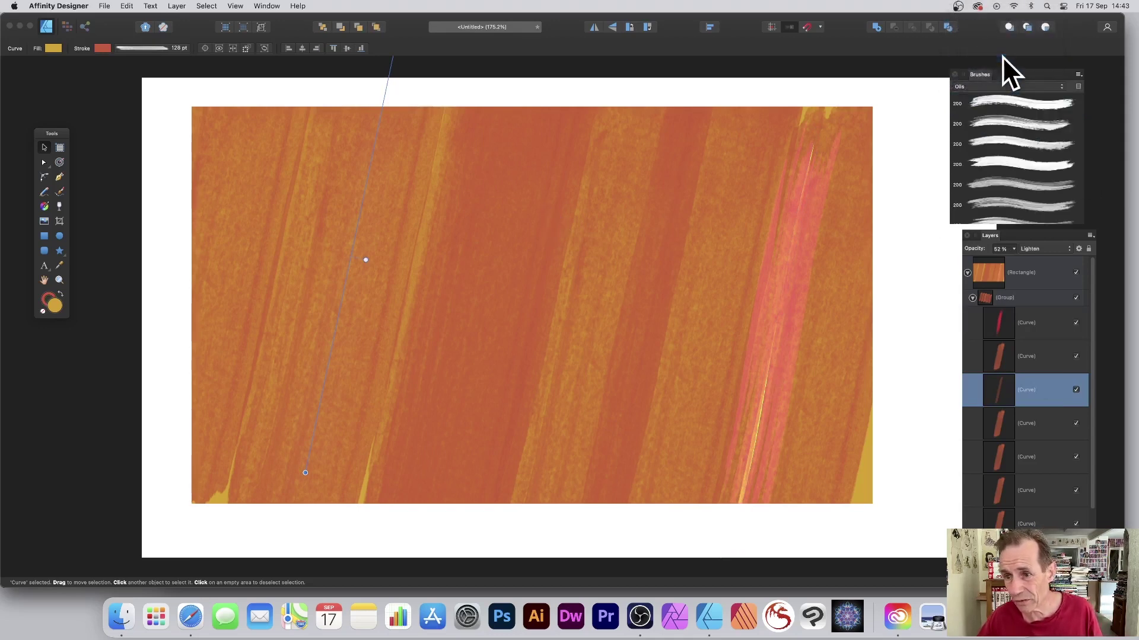
left_click(1034, 161)
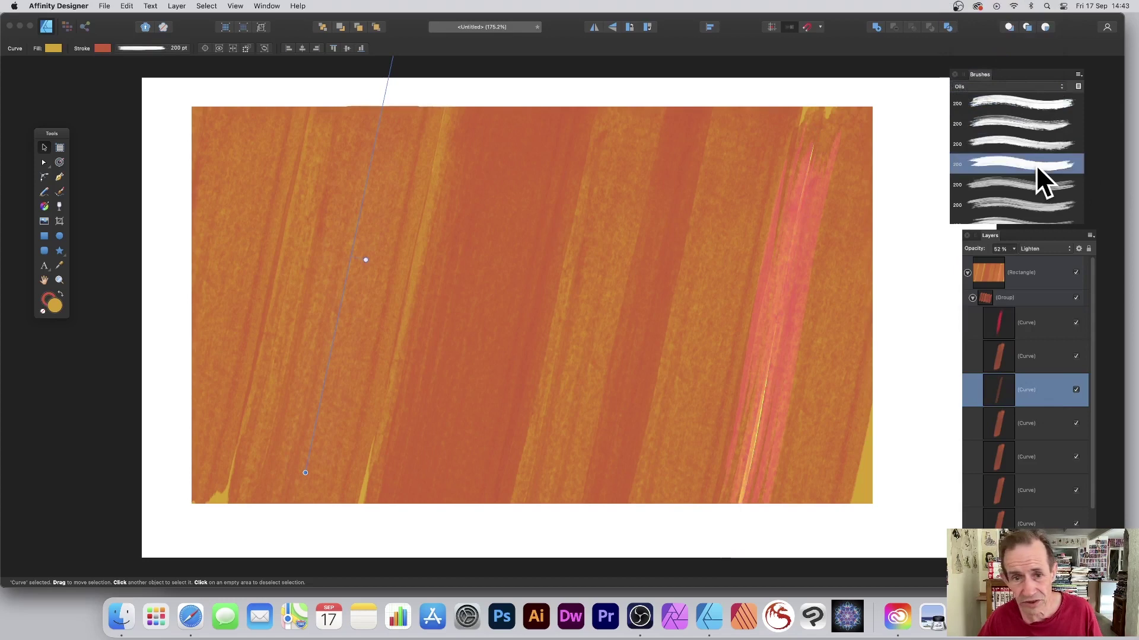
left_click(1032, 333)
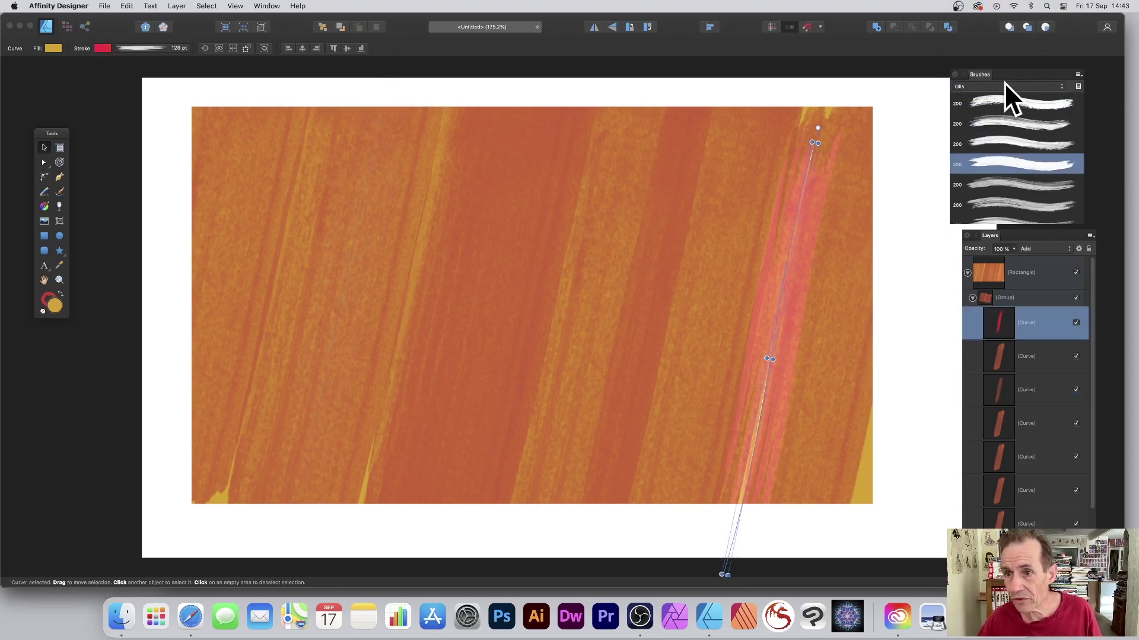
left_click(1009, 102)
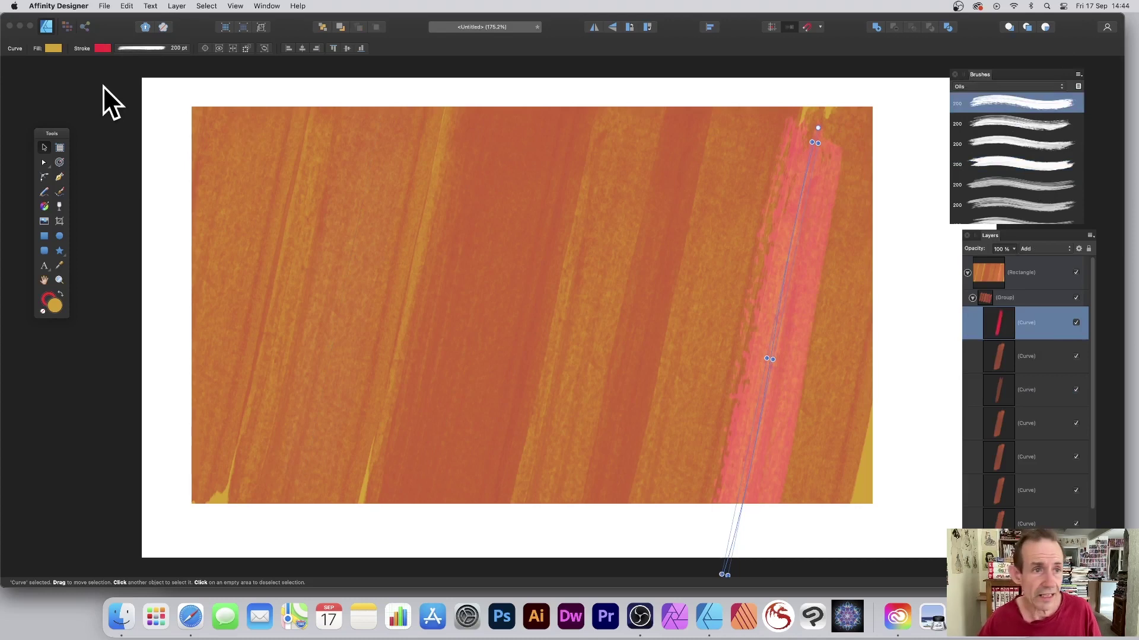
Set the pink-red stripe's stroke width to 400 pt and shift it up and left.
left_click(149, 45)
left_click(176, 80)
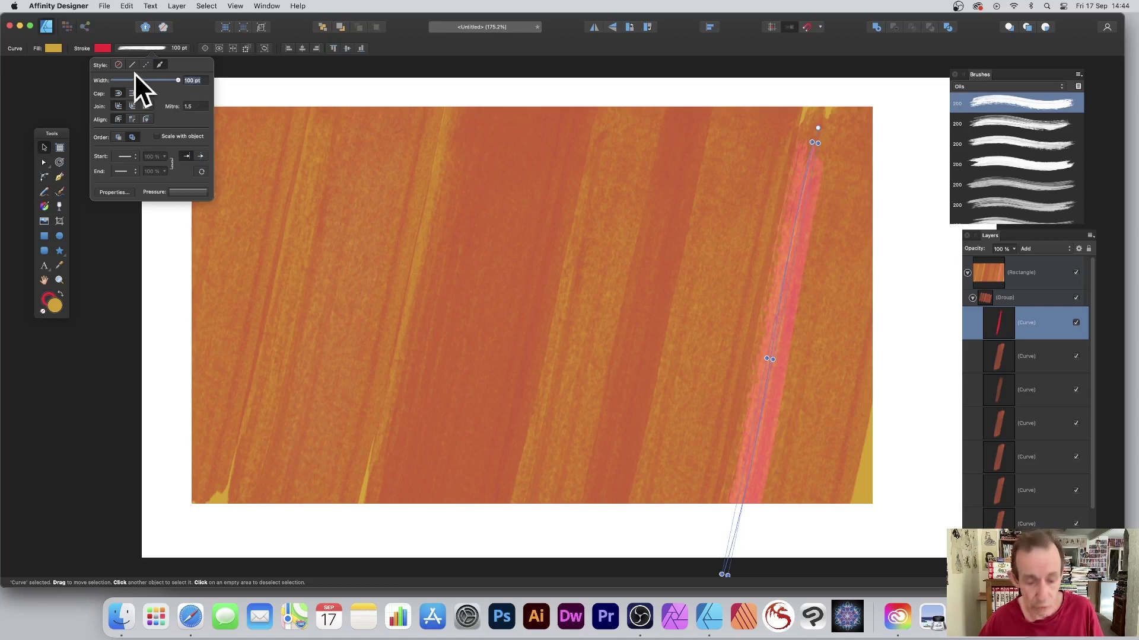
type("400")
key("Tab")
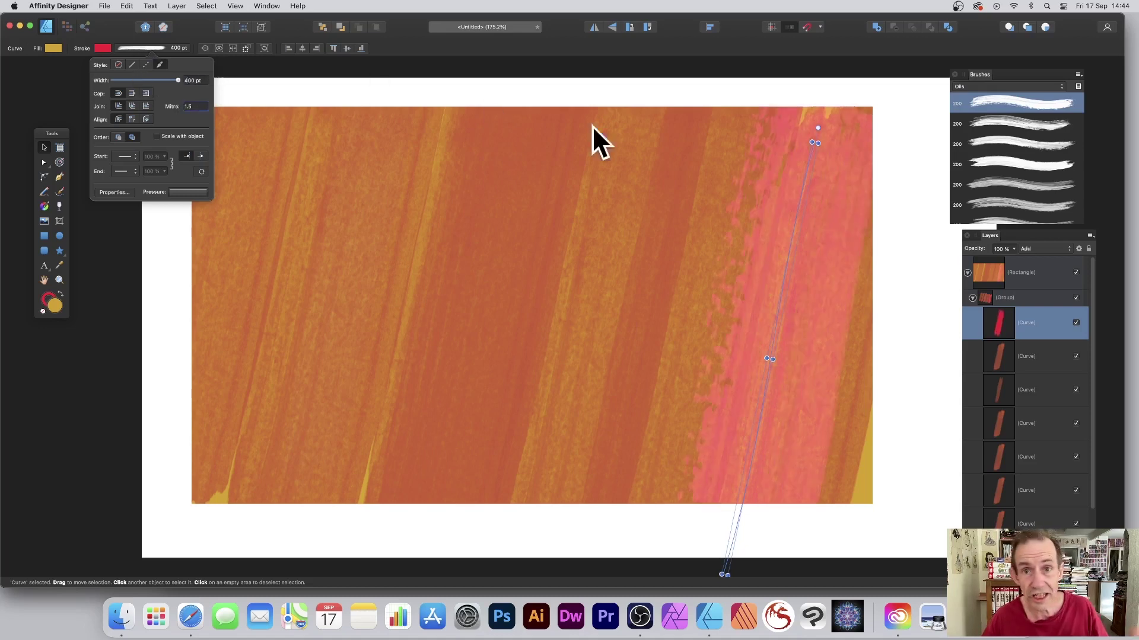
left_click_drag(803, 177, 760, 152)
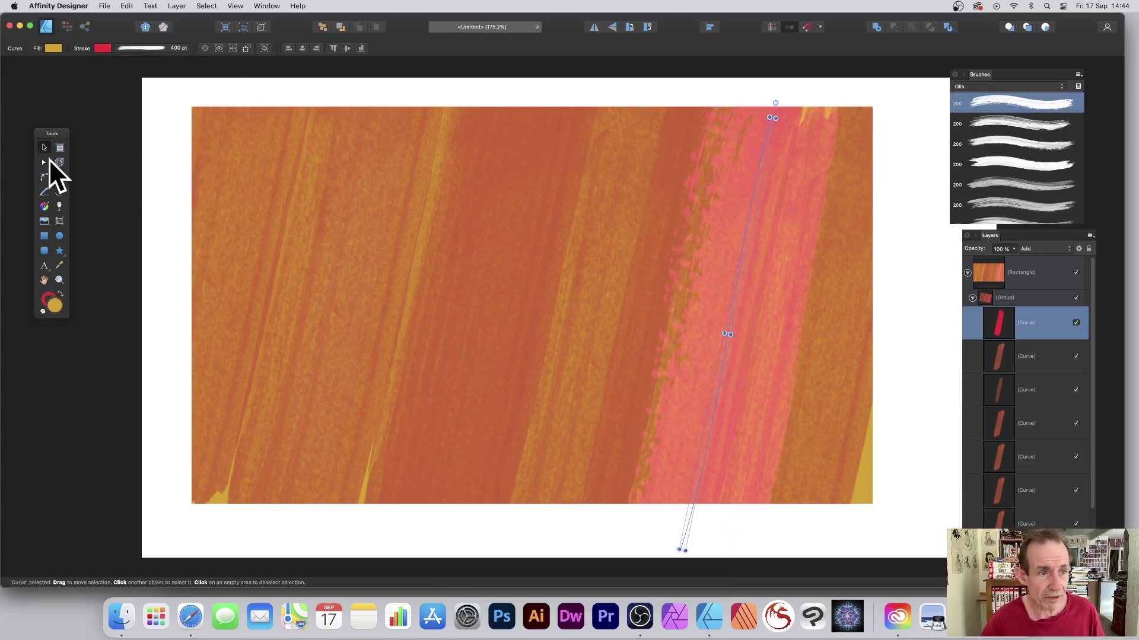
Rotate the striped Rectangle by its corner handle so the stripes run nearly vertical.
left_click(212, 124)
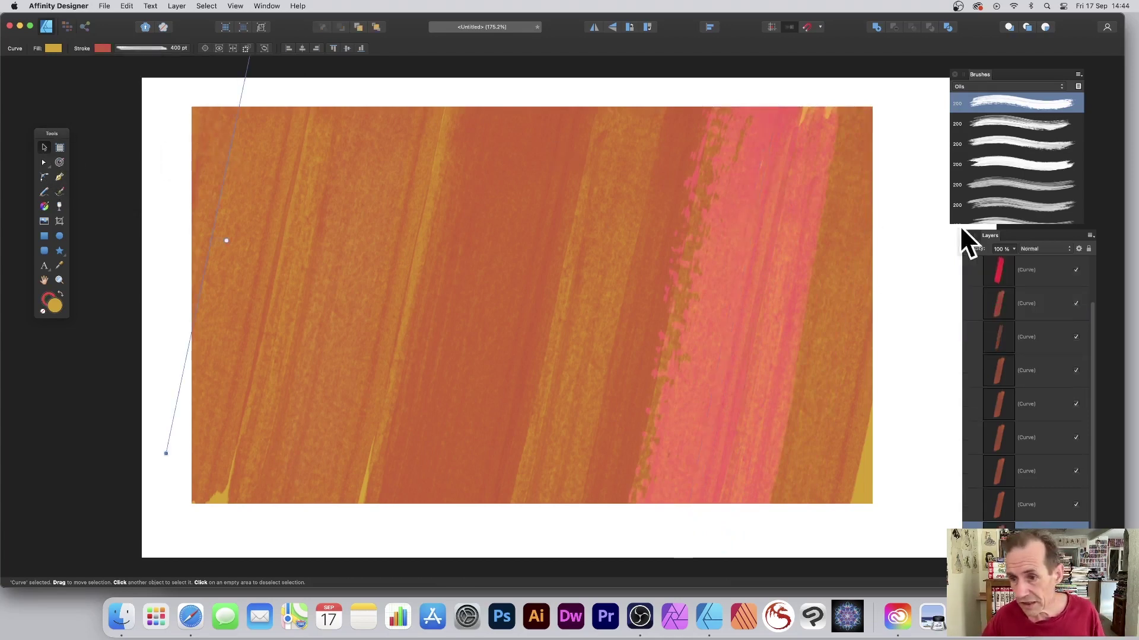
scroll(1063, 281, "up", 3)
left_click(1031, 270)
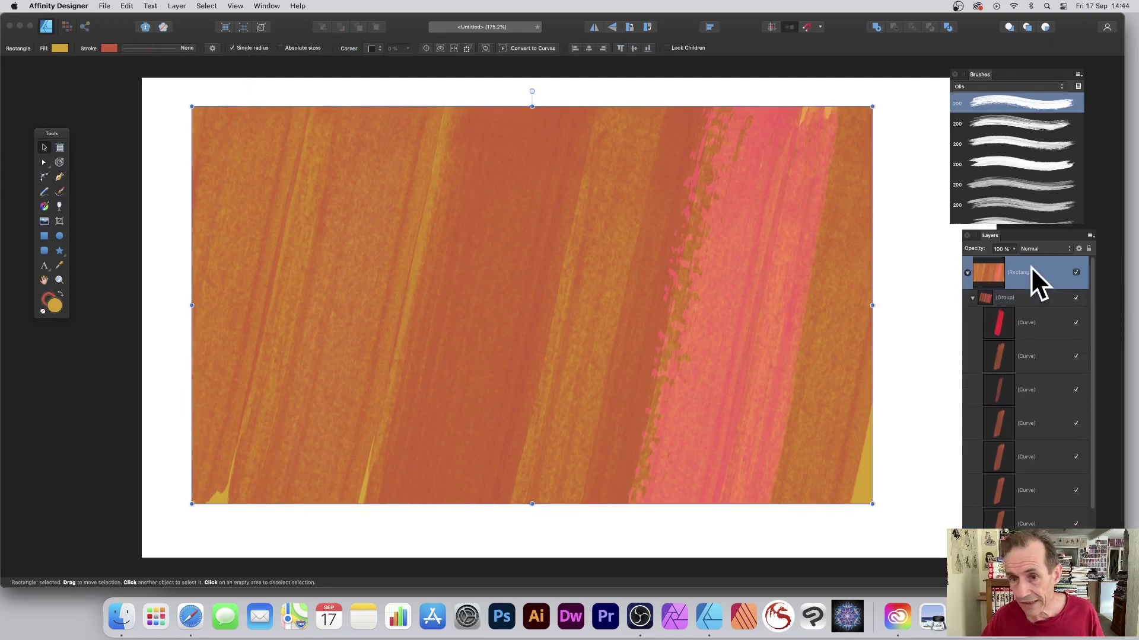
left_click_drag(872, 106, 737, 114)
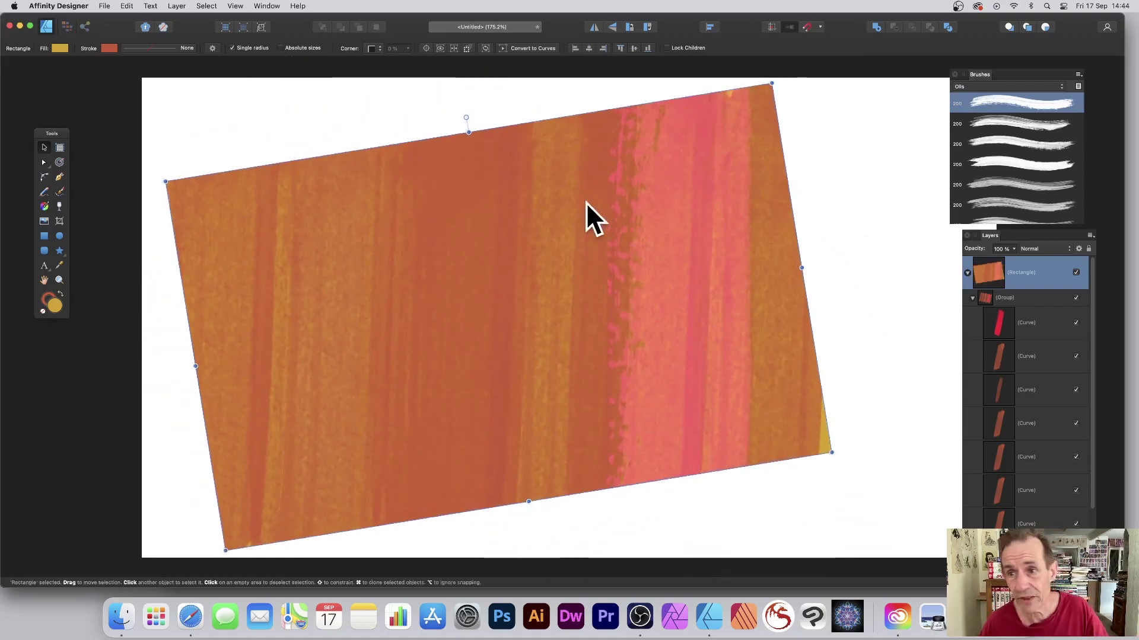
Nudge the tilted rectangle up and right, then select the pink-red stripe curve.
scroll(593, 193, "right", 1)
left_click_drag(662, 186, 663, 171)
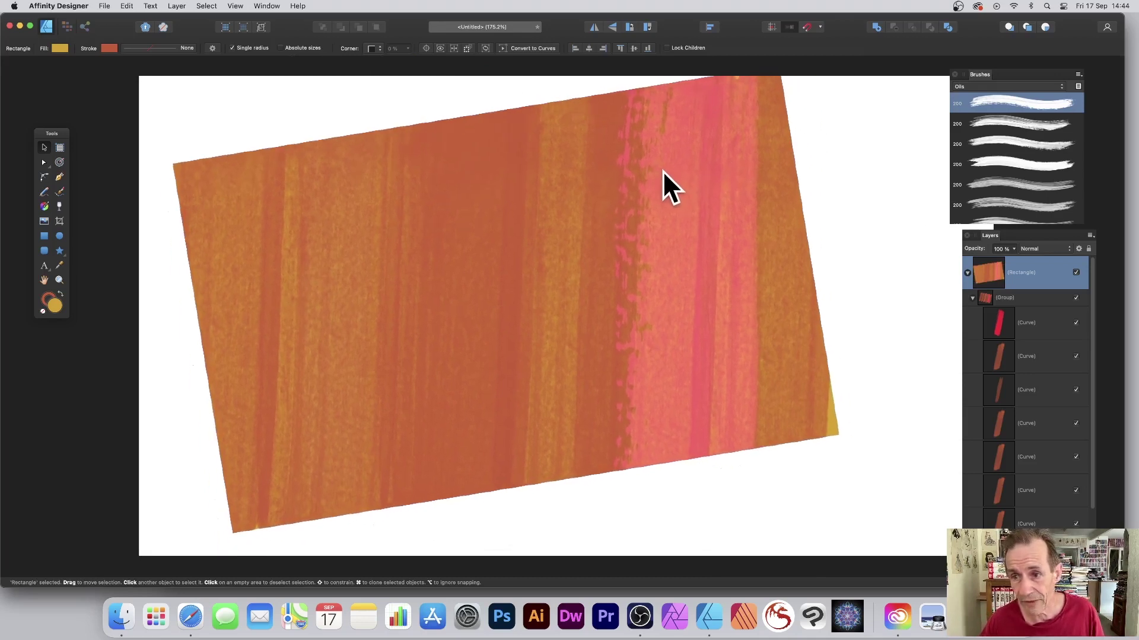
left_click(1033, 328)
scroll(1051, 371, "down", 2)
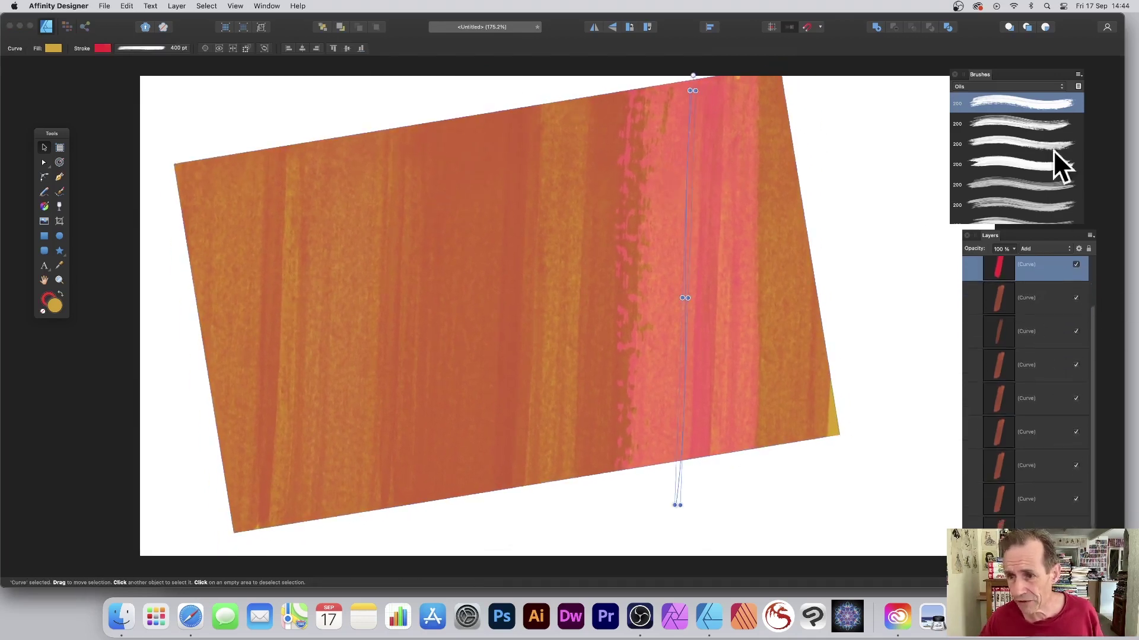
scroll(1008, 160, "down", 2)
scroll(1001, 144, "down", 2)
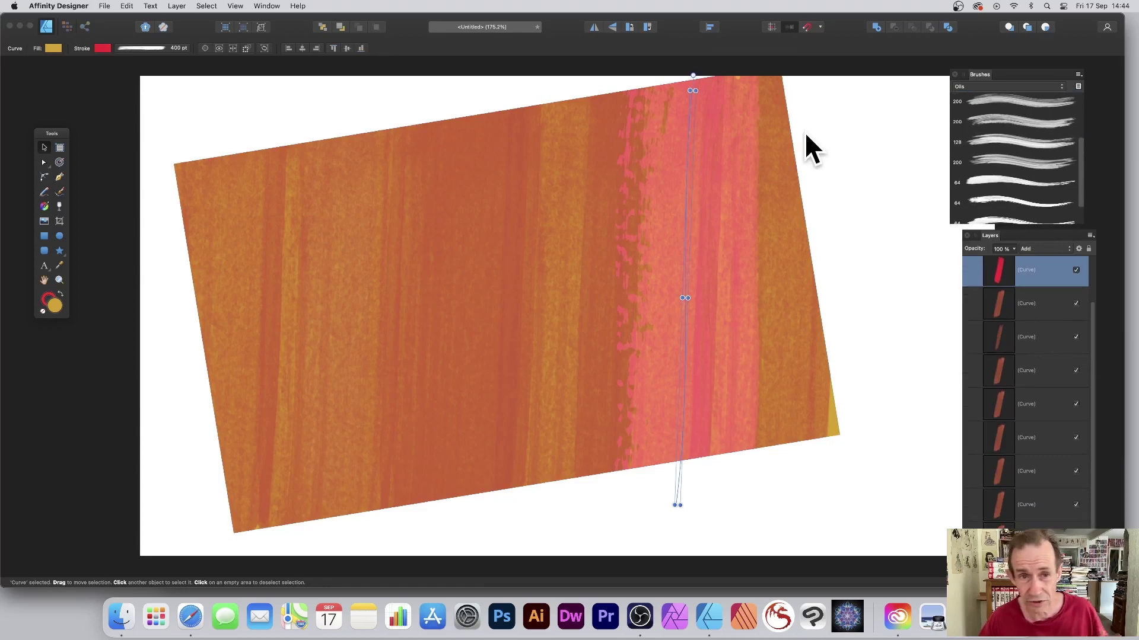